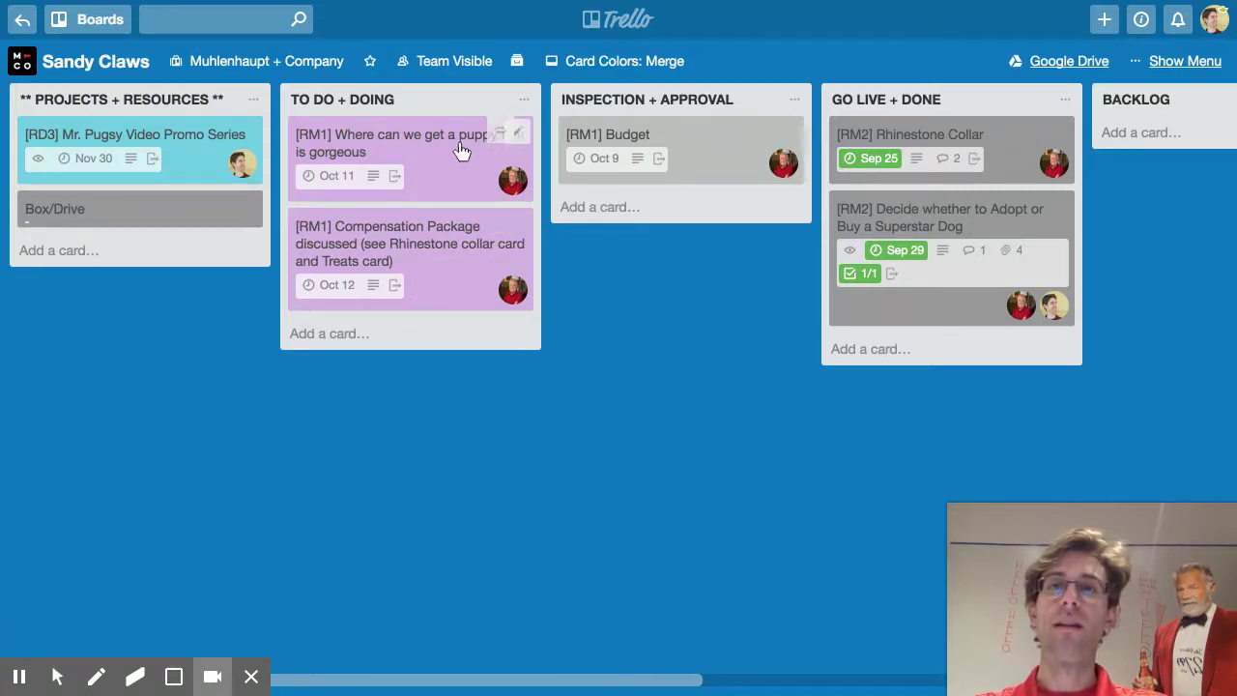
Swap the puppy card's purple label for the green top-priority label
{"action": "key", "text": "5"}
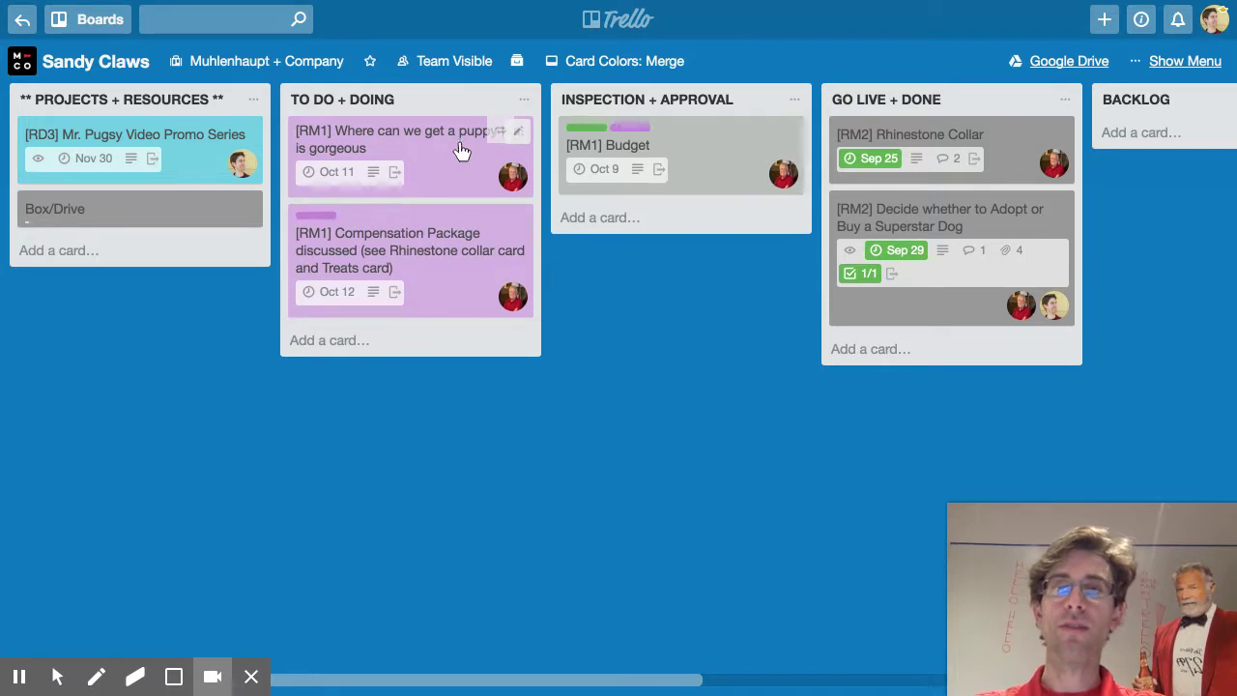
{"action": "key", "text": "1"}
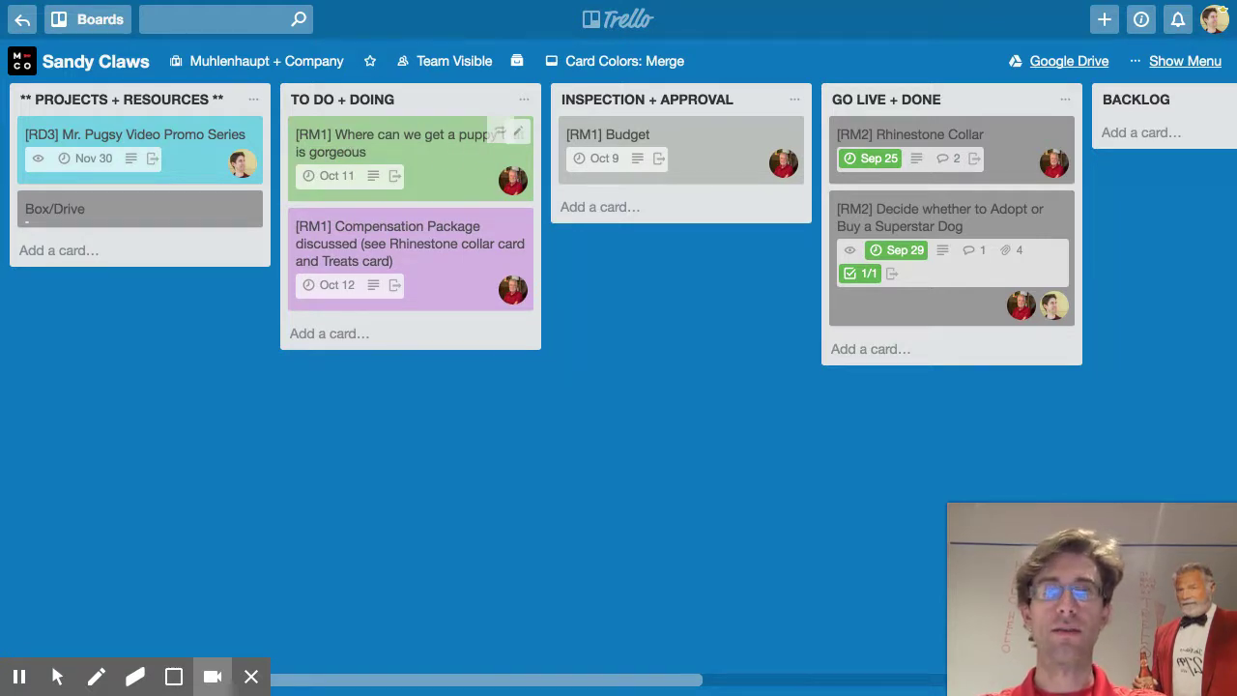
{"action": "key", "text": "l"}
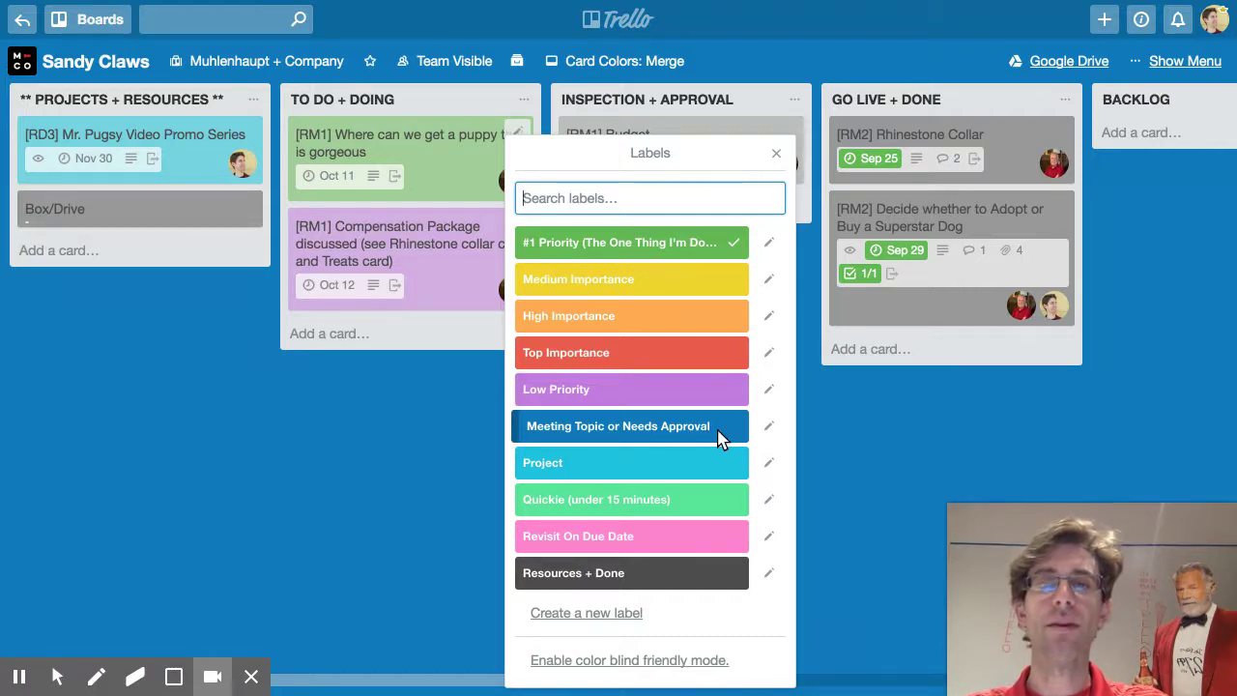
Dismiss the puppy card's Labels list
{"action": "left_click", "coordinate": [433, 402]}
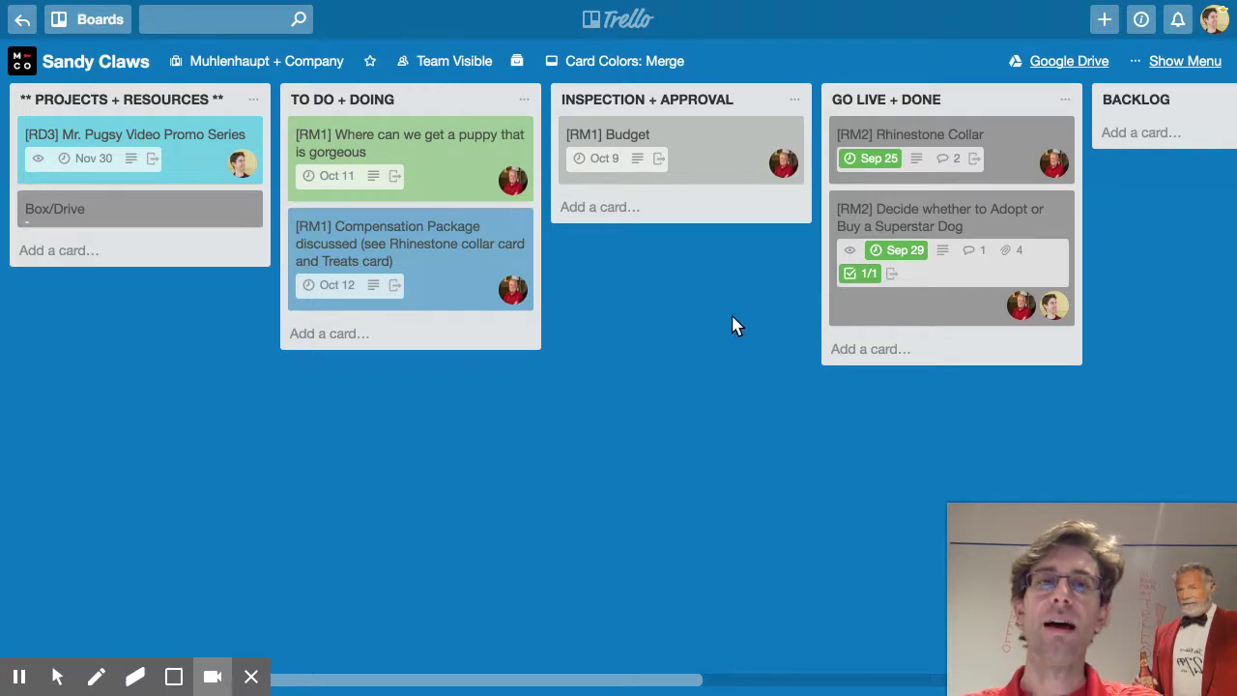
Prepend 'Rhinestones P.O. pugsy?' to the Compensation Package card description and save it
{"action": "left_click", "coordinate": [458, 266]}
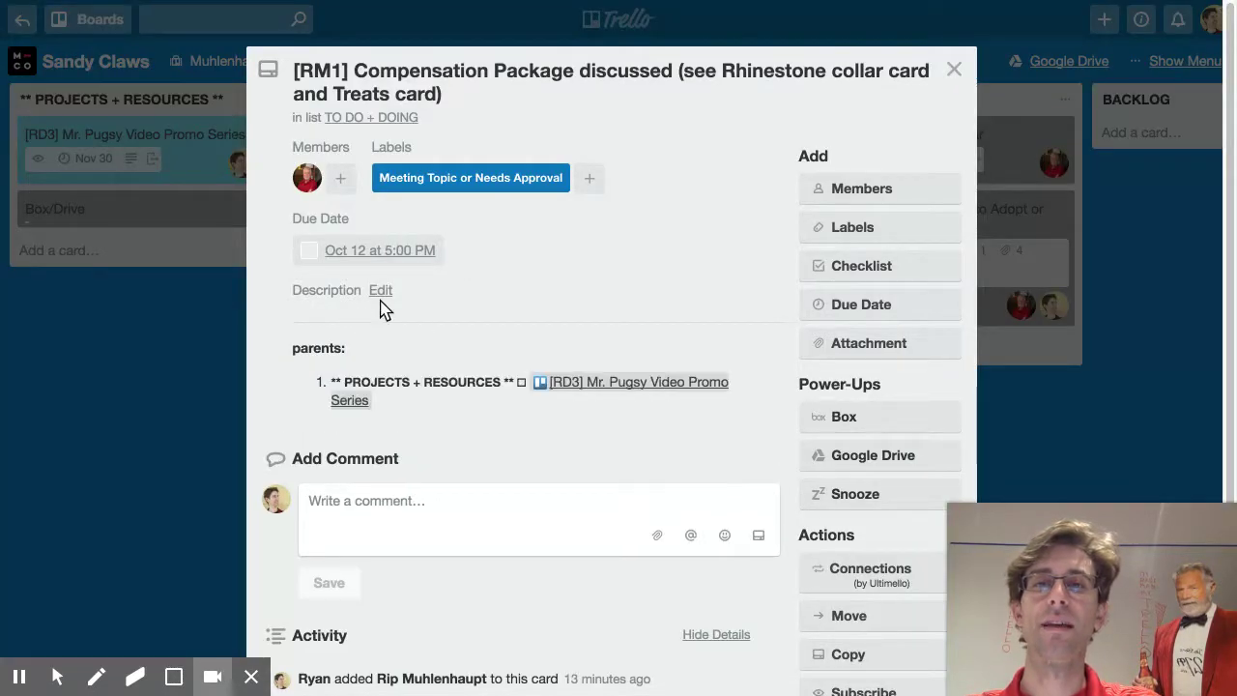
{"action": "left_click", "coordinate": [383, 294]}
{"action": "left_click", "coordinate": [377, 311]}
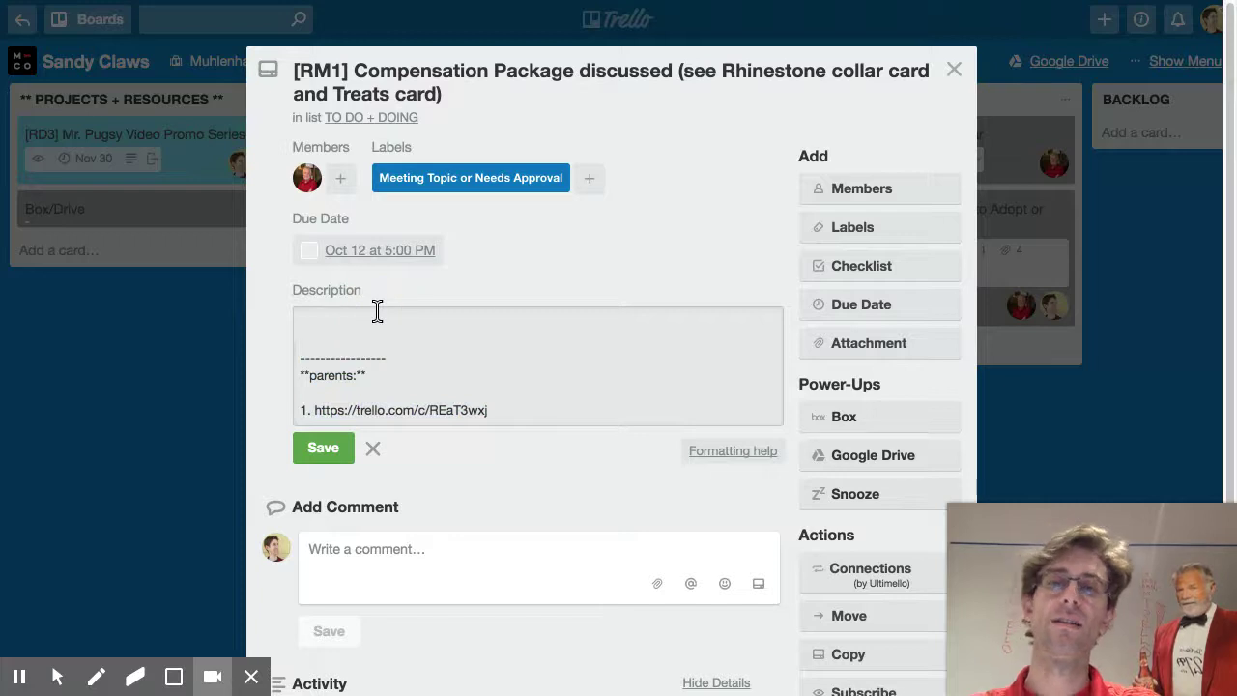
{"action": "type", "text": "Rhinestones "}
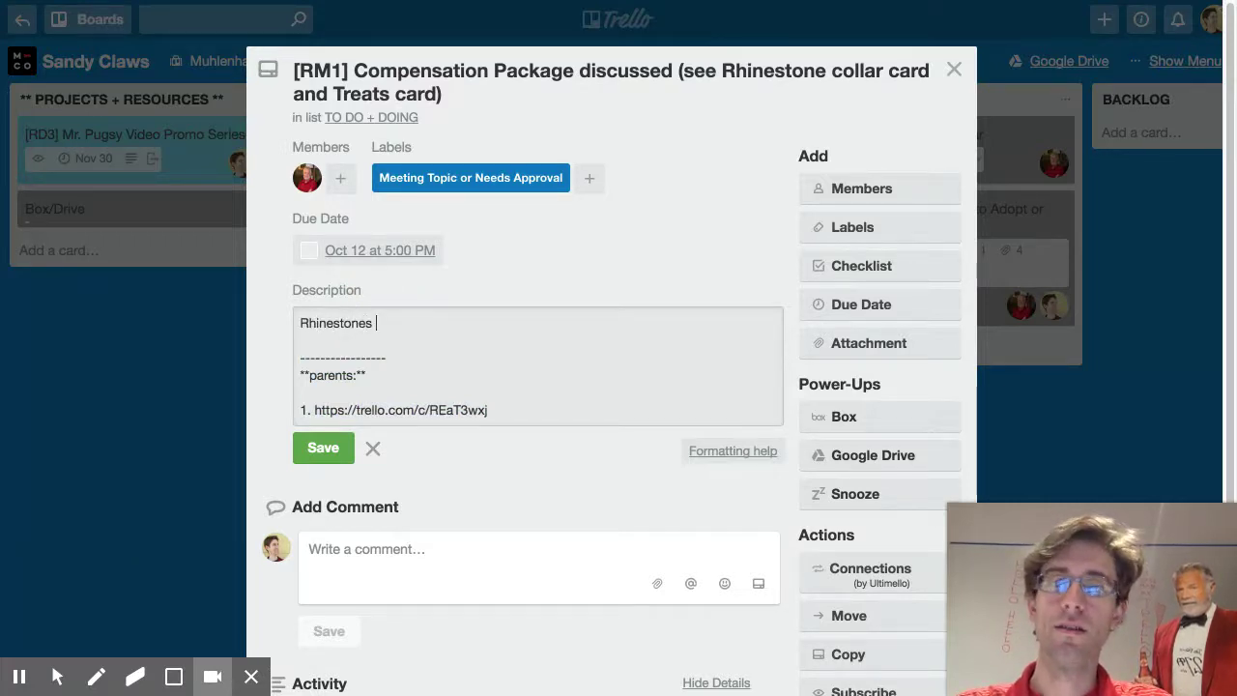
{"action": "type", "text": "P.O. "}
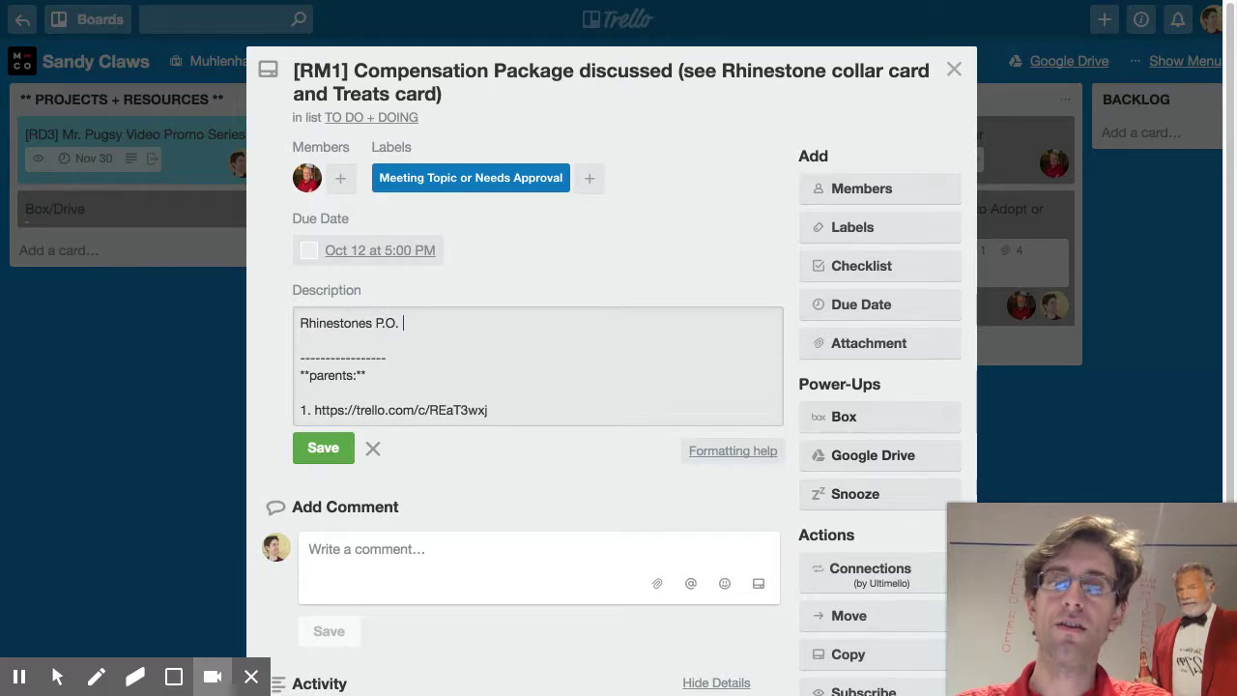
{"action": "type", "text": "pugsy?"}
{"action": "left_click", "coordinate": [346, 449]}
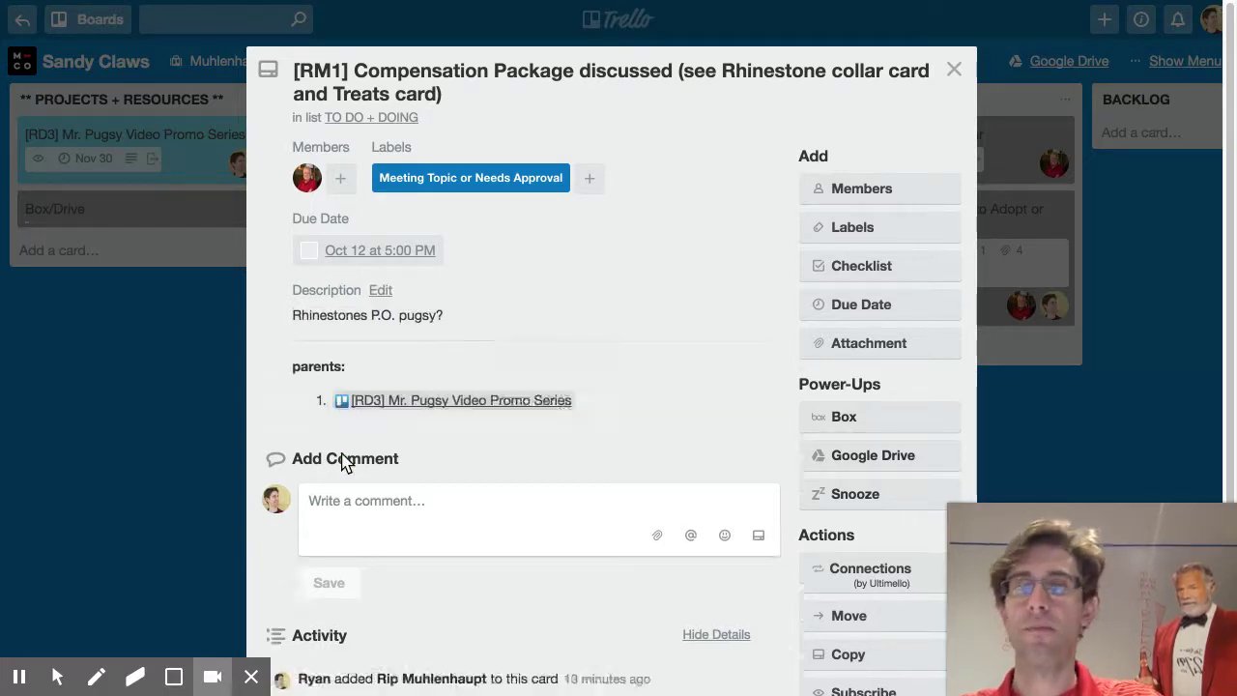
{"action": "left_click", "coordinate": [954, 69]}
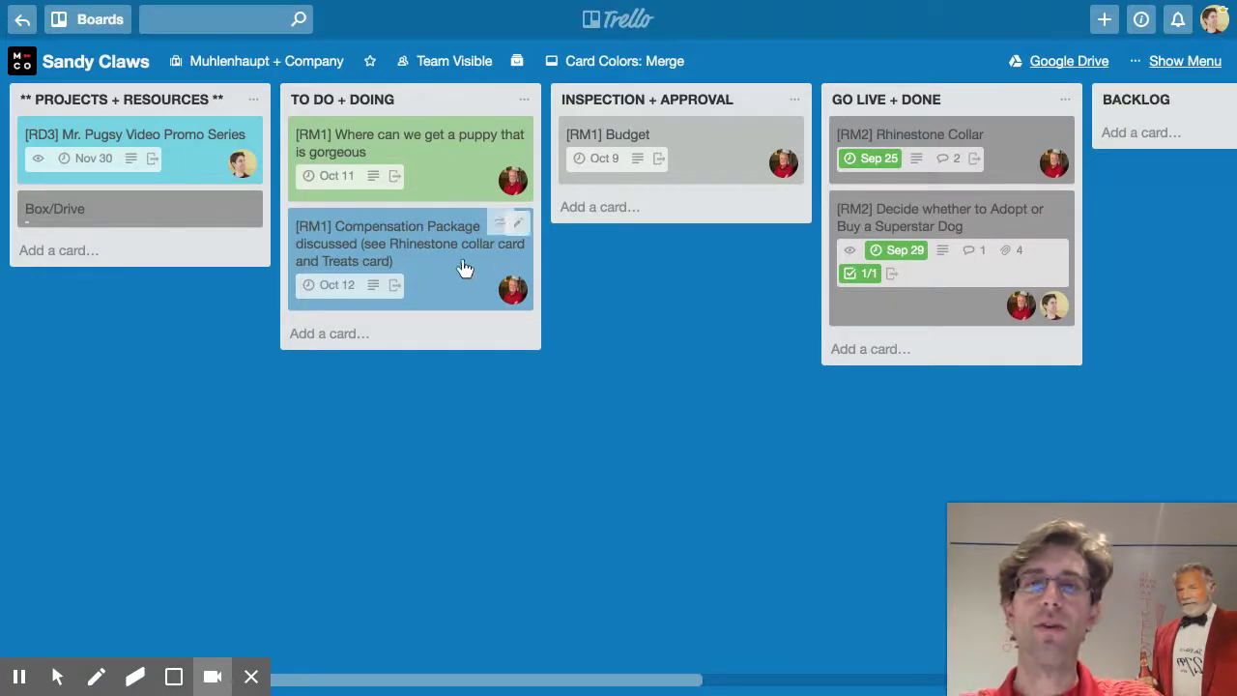
Move the Compensation Package card under Budget in INSPECTION + APPROVAL
{"action": "key", "text": "l"}
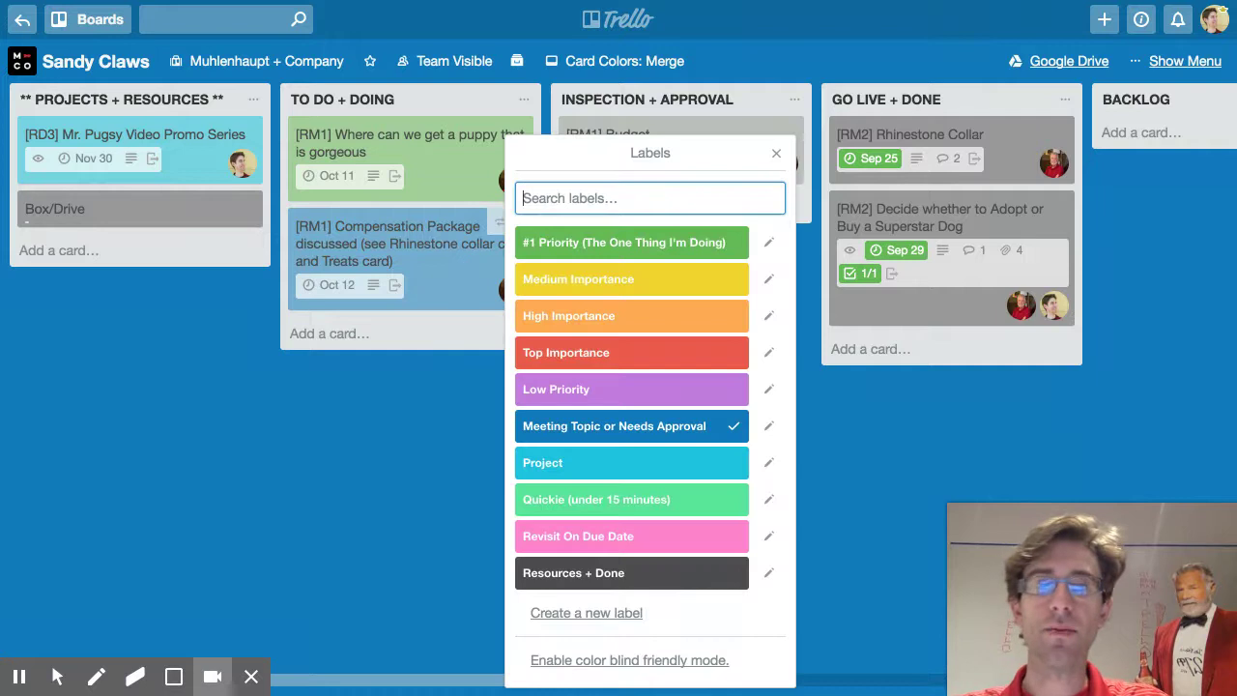
{"action": "key", "text": "Escape"}
{"action": "left_click_drag", "start_coordinate": [440, 278], "coordinate": [713, 214]}
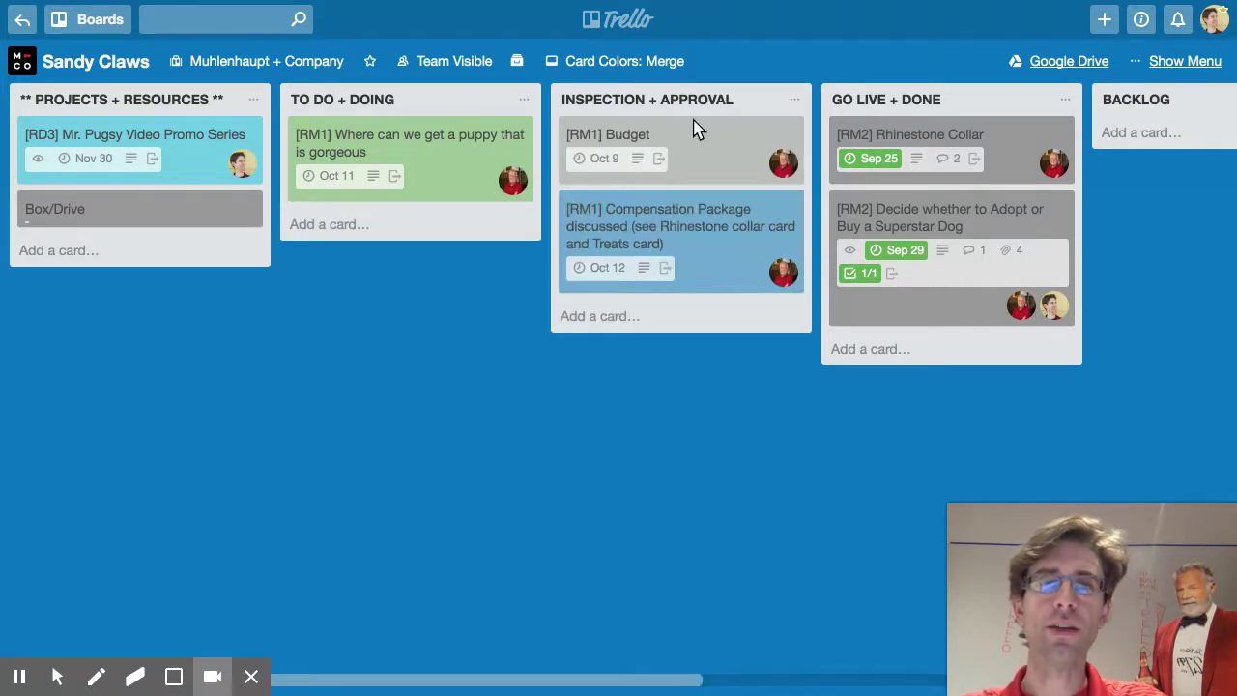
Review the moved Compensation Package card's activity log, then close it
{"action": "left_click", "coordinate": [726, 230]}
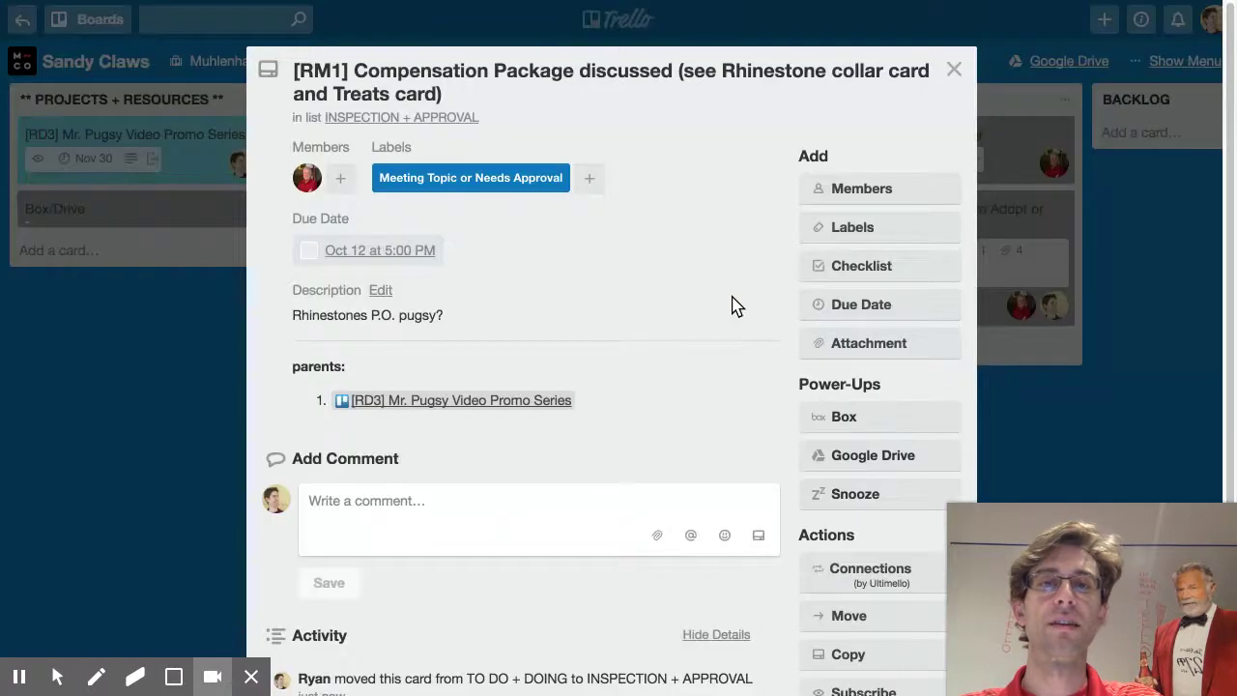
{"action": "scroll", "coordinate": [623, 370], "scroll_direction": "down", "scroll_amount": 1}
{"action": "scroll", "coordinate": [623, 369], "scroll_direction": "down", "scroll_amount": 1}
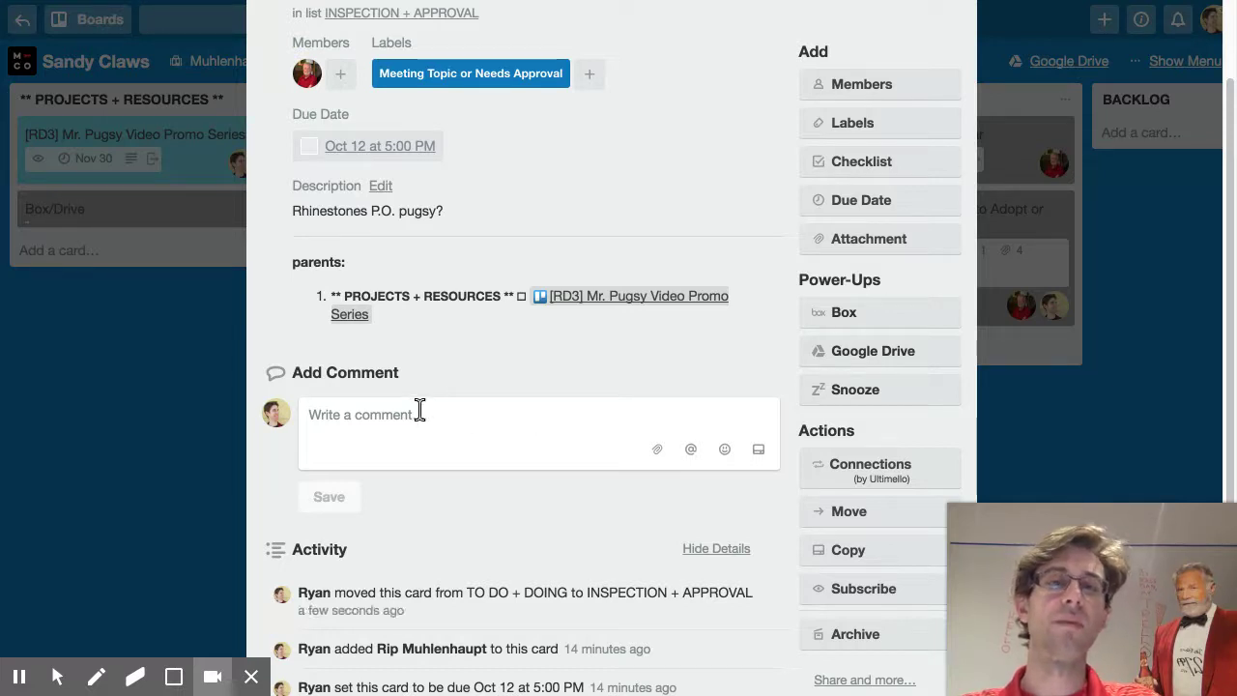
{"action": "left_click", "coordinate": [162, 355]}
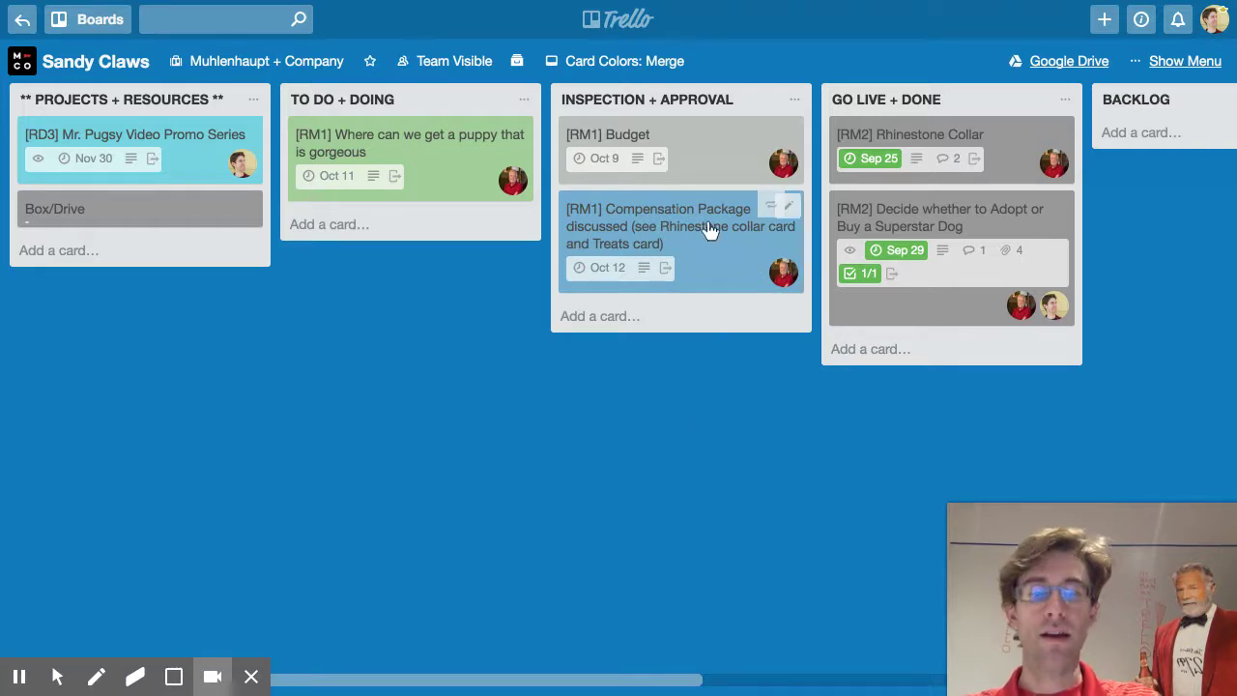
Add a 'Buy the amazon thing we picked' card to TO DO + DOING
{"action": "key", "text": "l"}
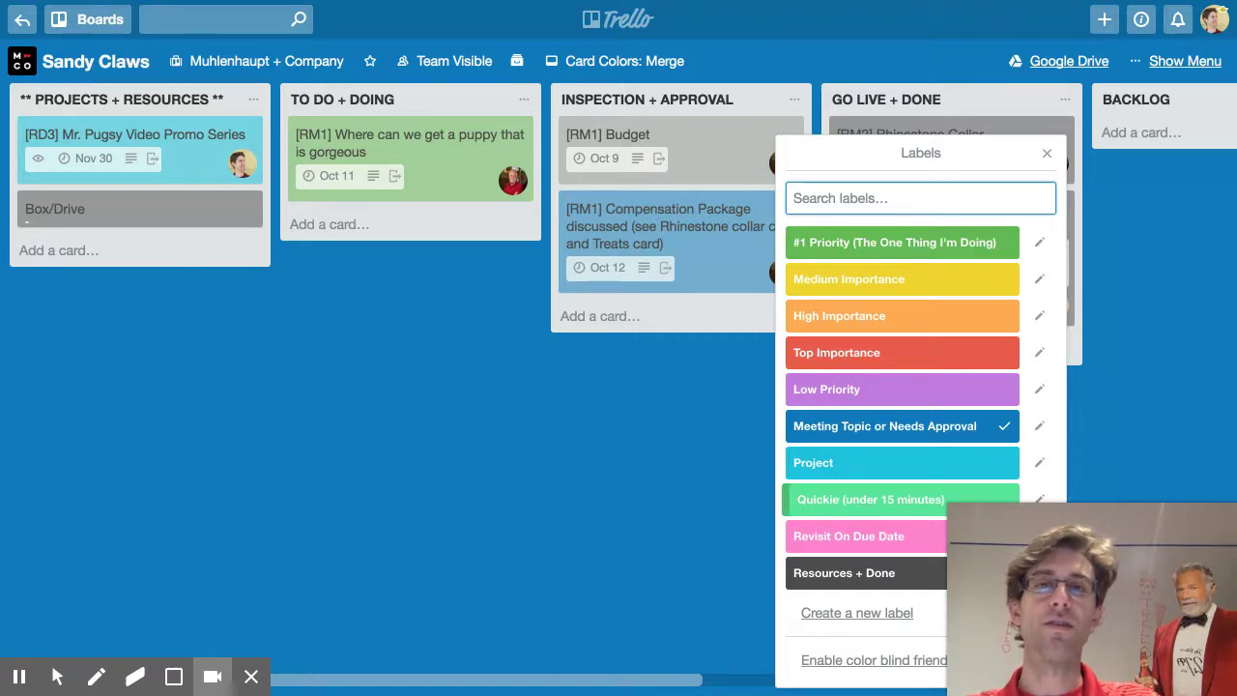
{"action": "left_click", "coordinate": [347, 225]}
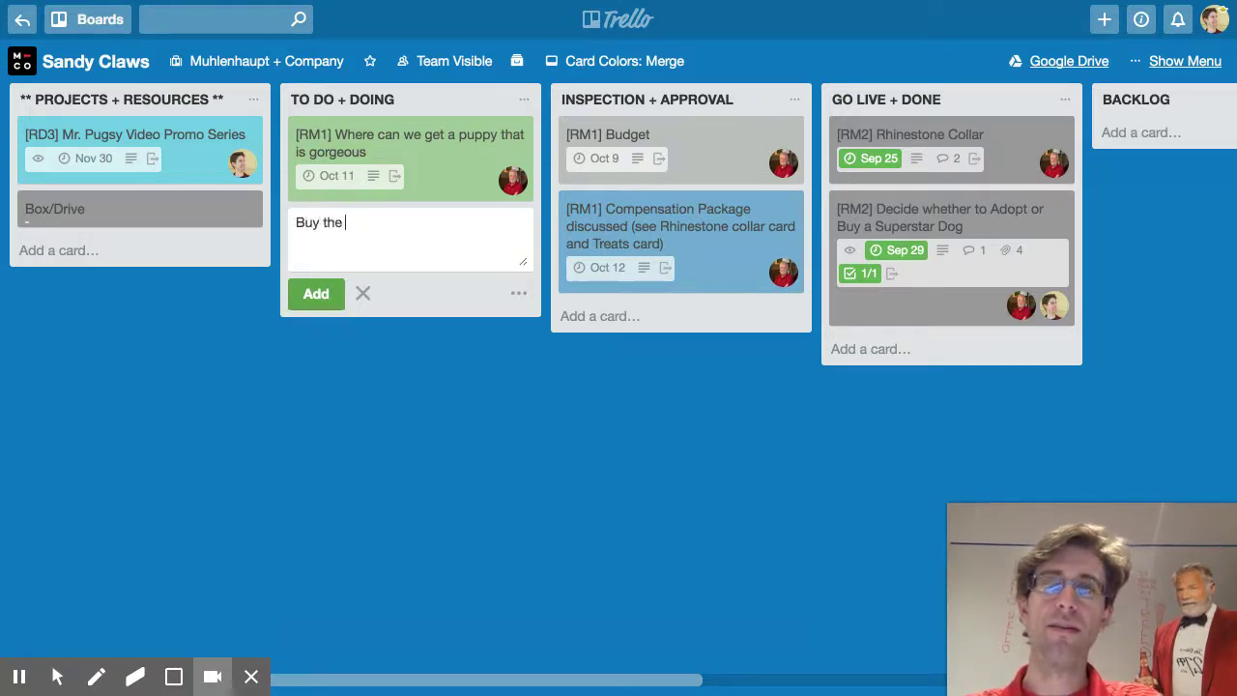
{"action": "type", "text": "Buy the amaaz"}
{"action": "key", "text": "BackSpace"}
{"action": "key", "text": "BackSpace"}
{"action": "type", "text": "zon"}
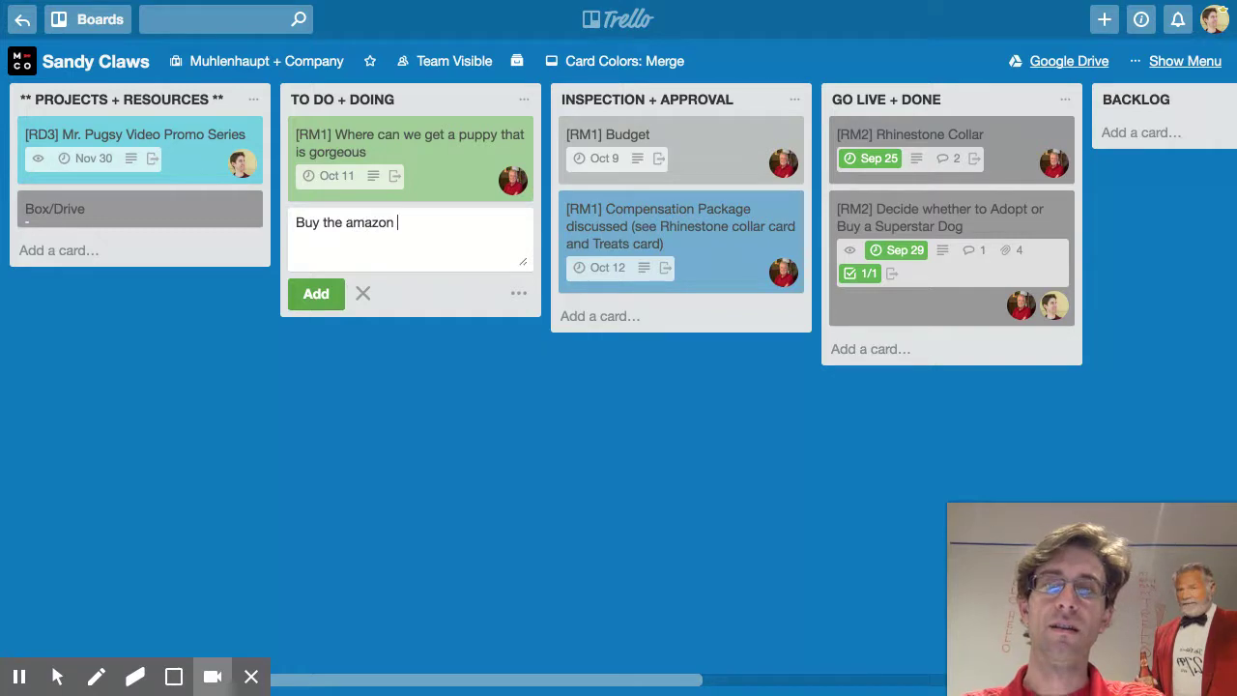
{"action": "type", "text": " thing we picked"}
{"action": "key", "text": "Return"}
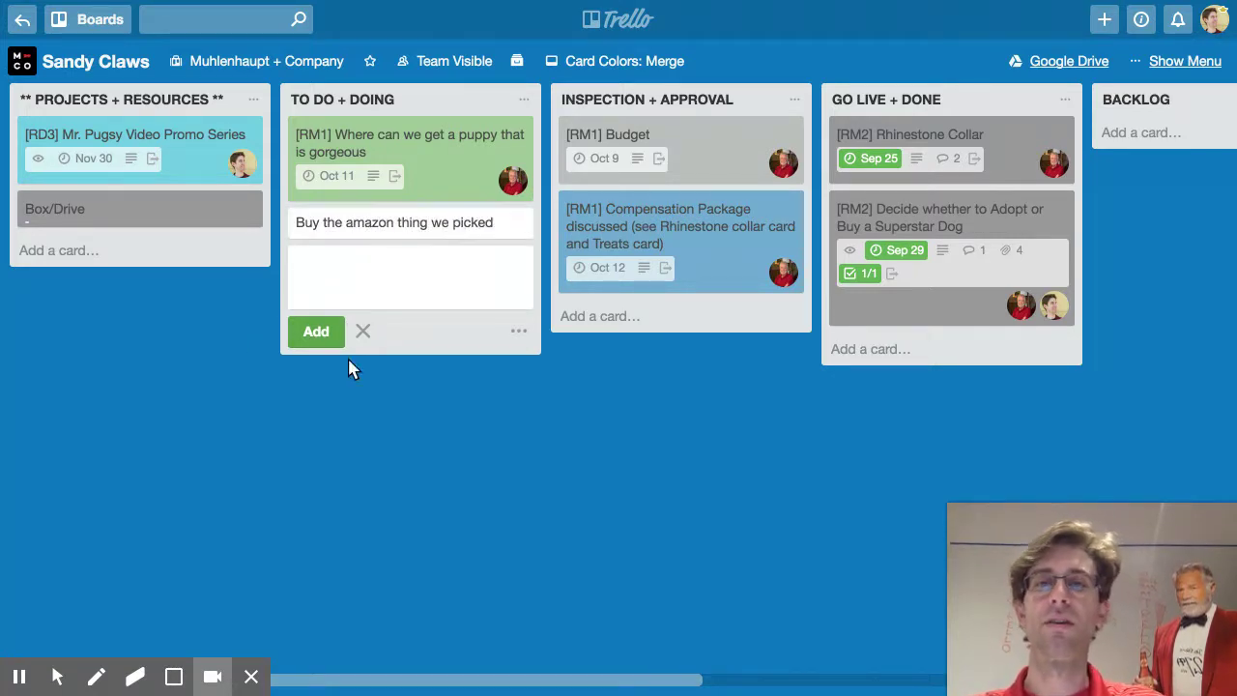
{"action": "left_click", "coordinate": [361, 330]}
Move the Rhinestone Collar card to the top of INSPECTION + APPROVAL and check Budget's labels
{"action": "left_click_drag", "start_coordinate": [923, 150], "coordinate": [378, 235]}
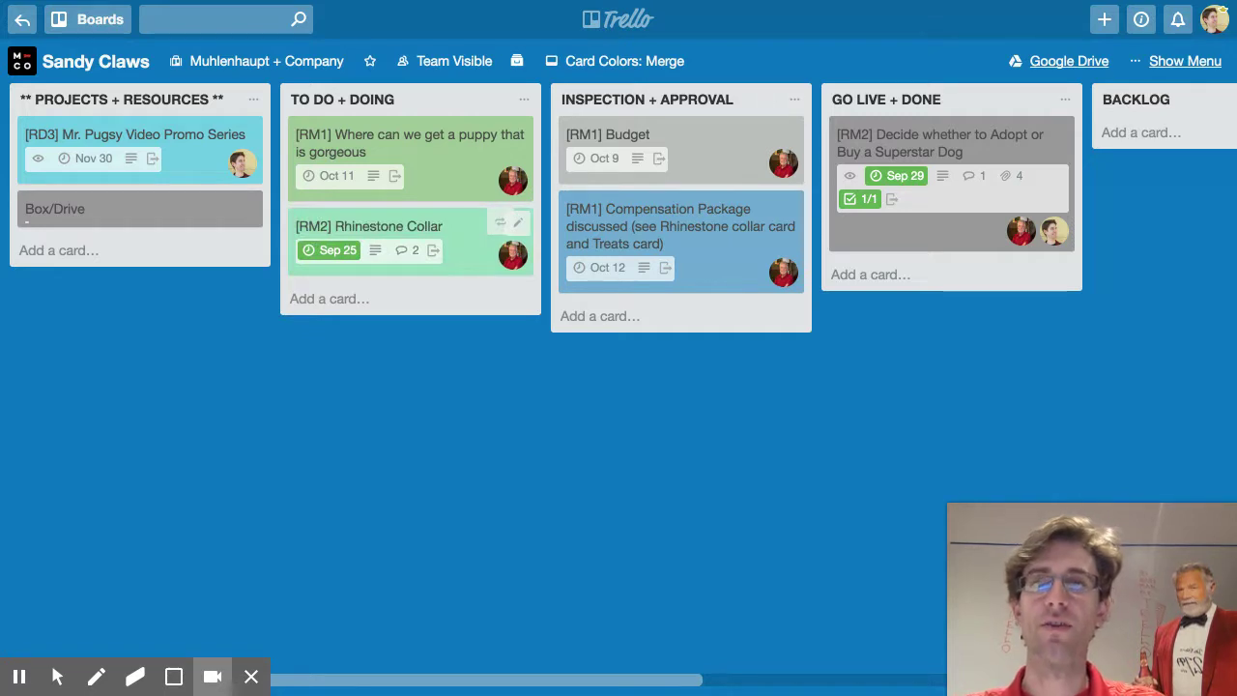
{"action": "left_click_drag", "start_coordinate": [420, 215], "coordinate": [937, 137]}
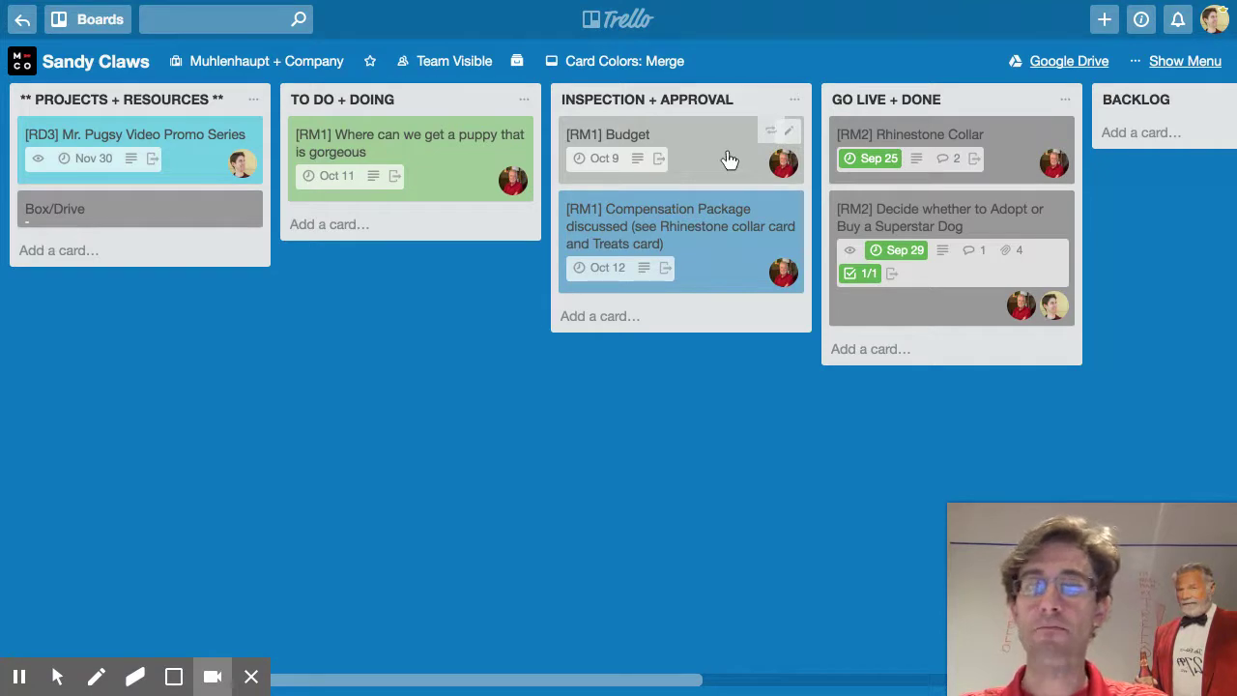
{"action": "key", "text": "l"}
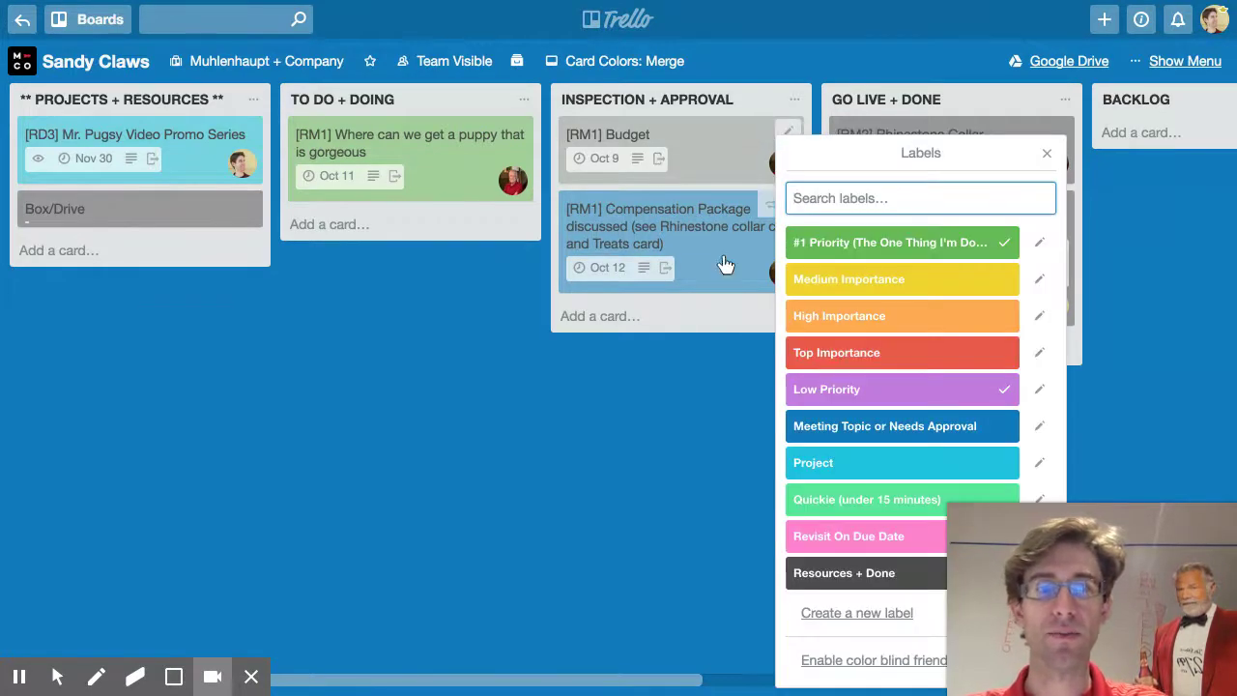
{"action": "left_click", "coordinate": [629, 335]}
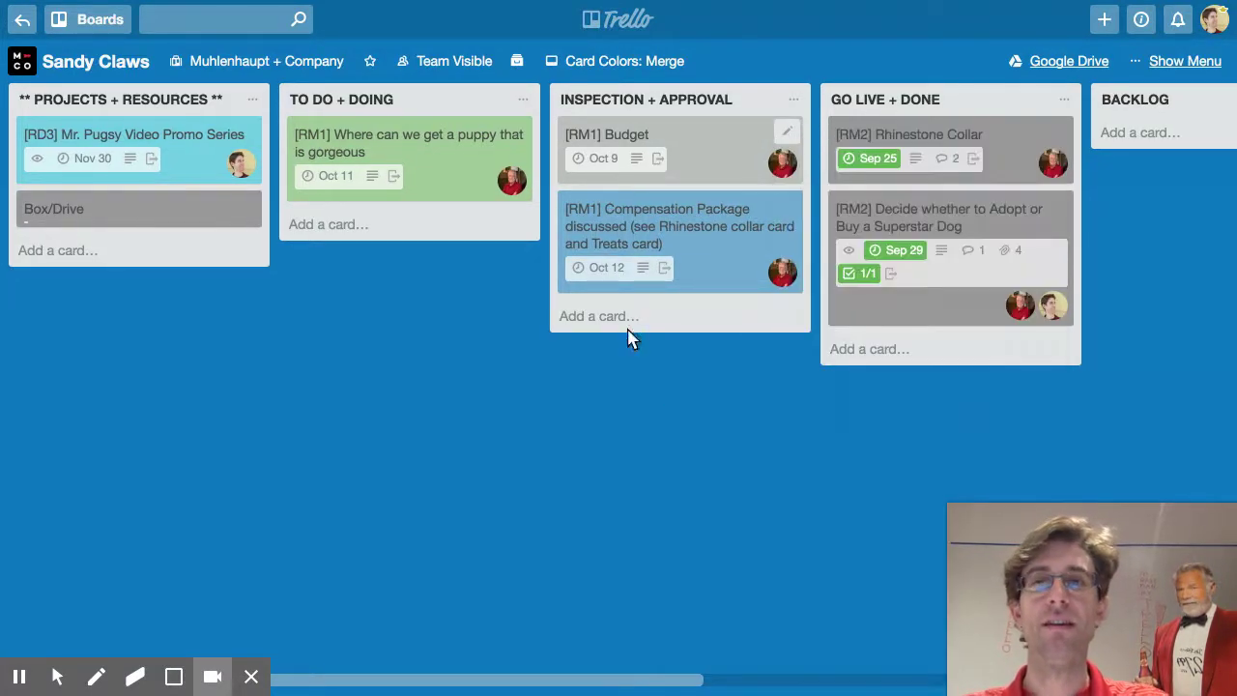
{"action": "left_click", "coordinate": [338, 222]}
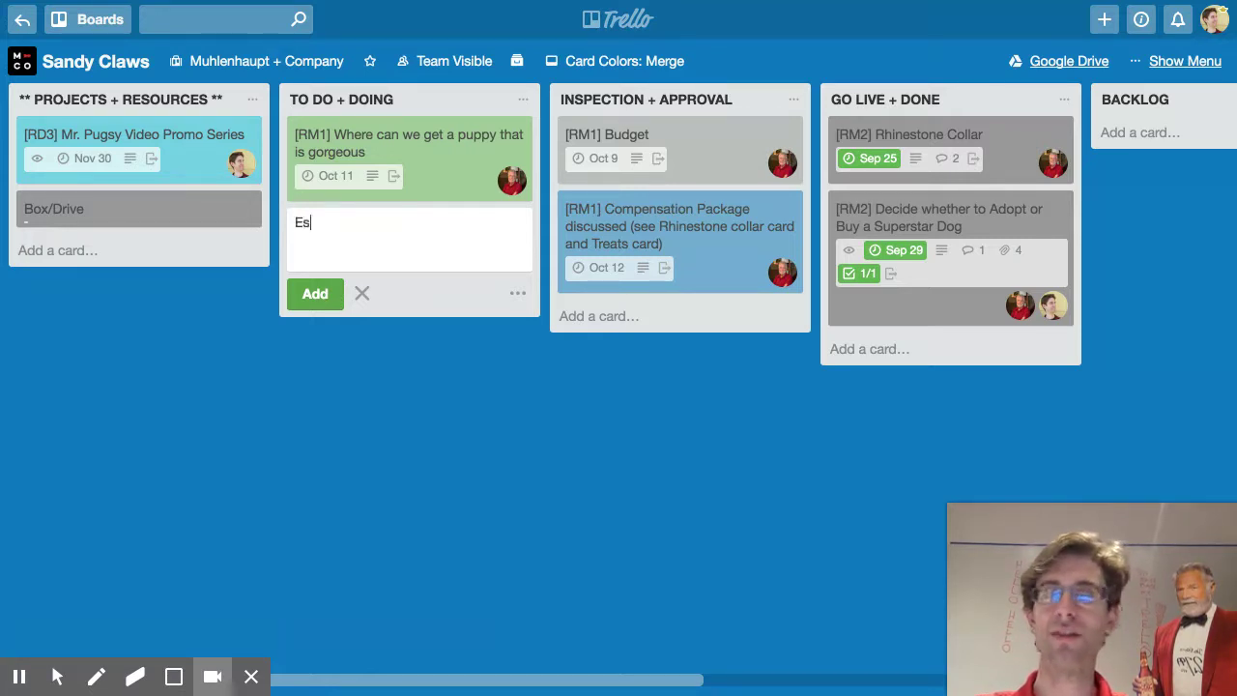
Finish the 'Easter Holiday Promo Discussion' card with the suggested member assigned and add it
{"action": "type", "text": "oliday Promo"}
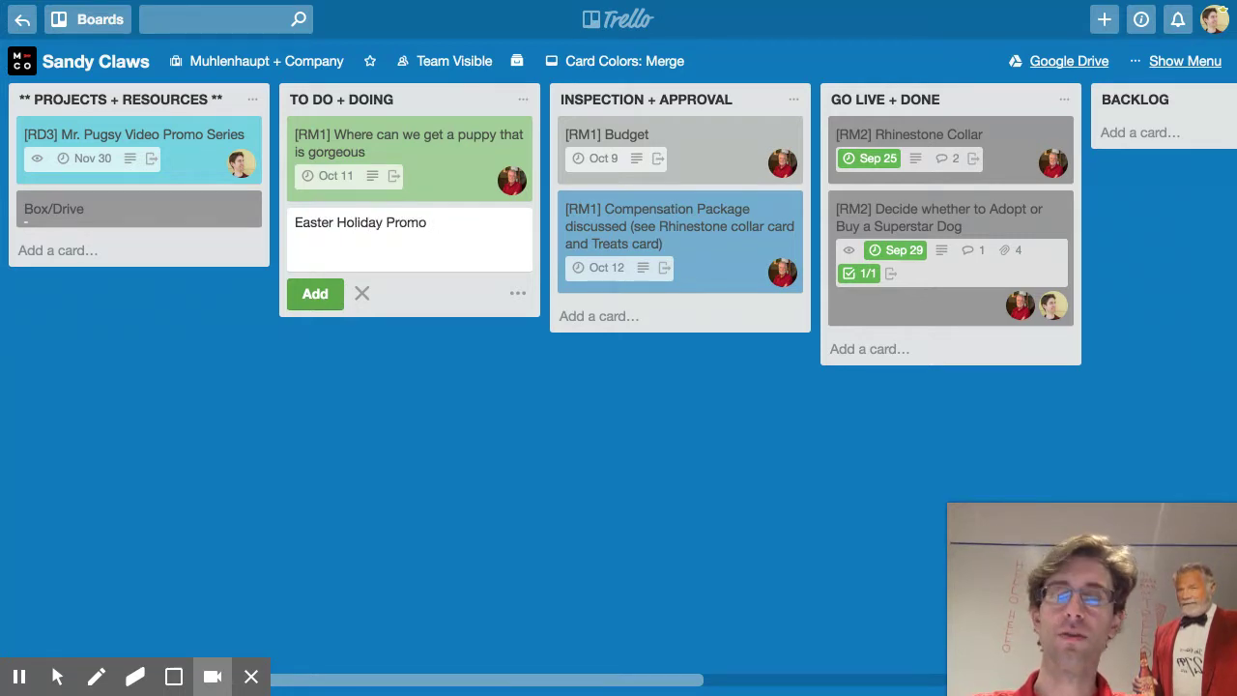
{"action": "type", "text": " Discussion"}
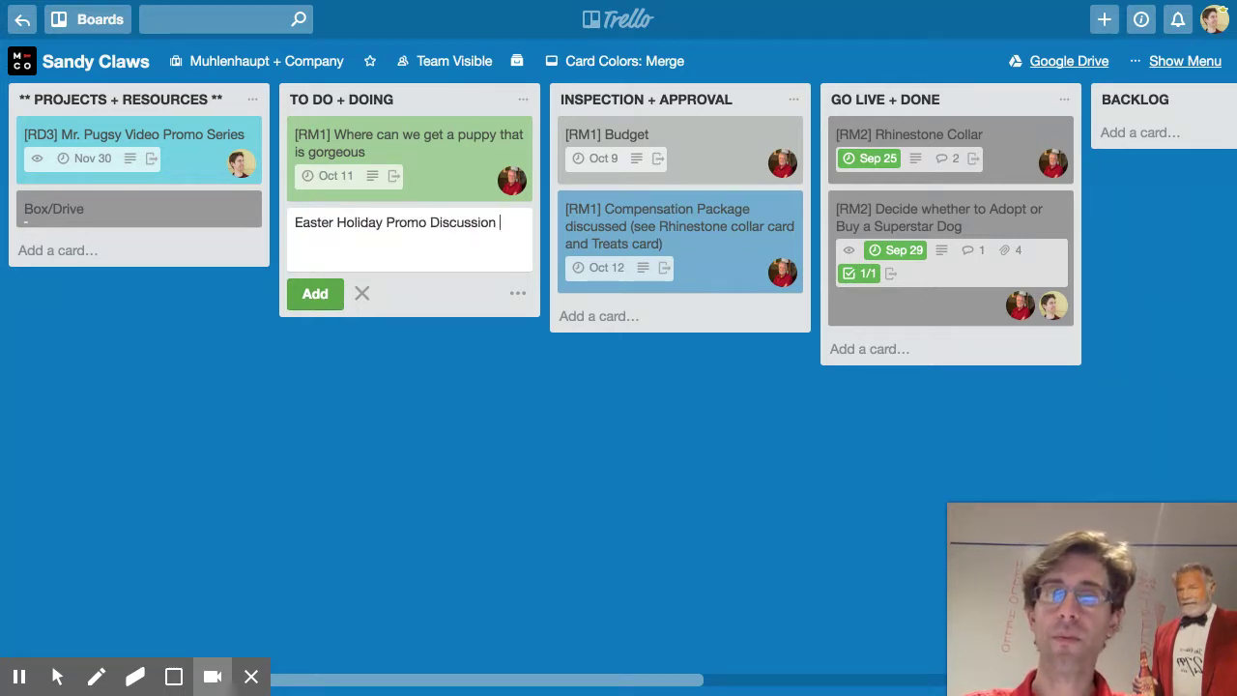
{"action": "type", "text": " @r"}
{"action": "key", "text": "Down"}
{"action": "key", "text": "Return"}
{"action": "key", "text": "Return"}
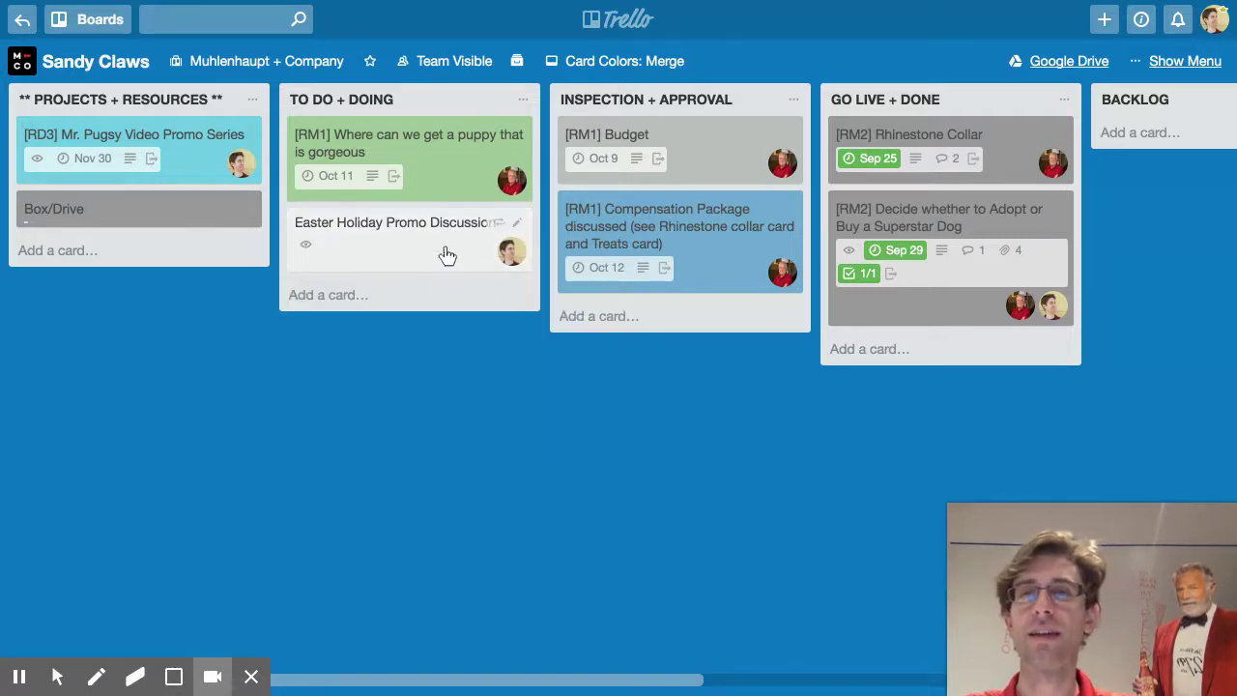
Set the Easter card's due date to February 1, 2018
{"action": "key", "text": "d"}
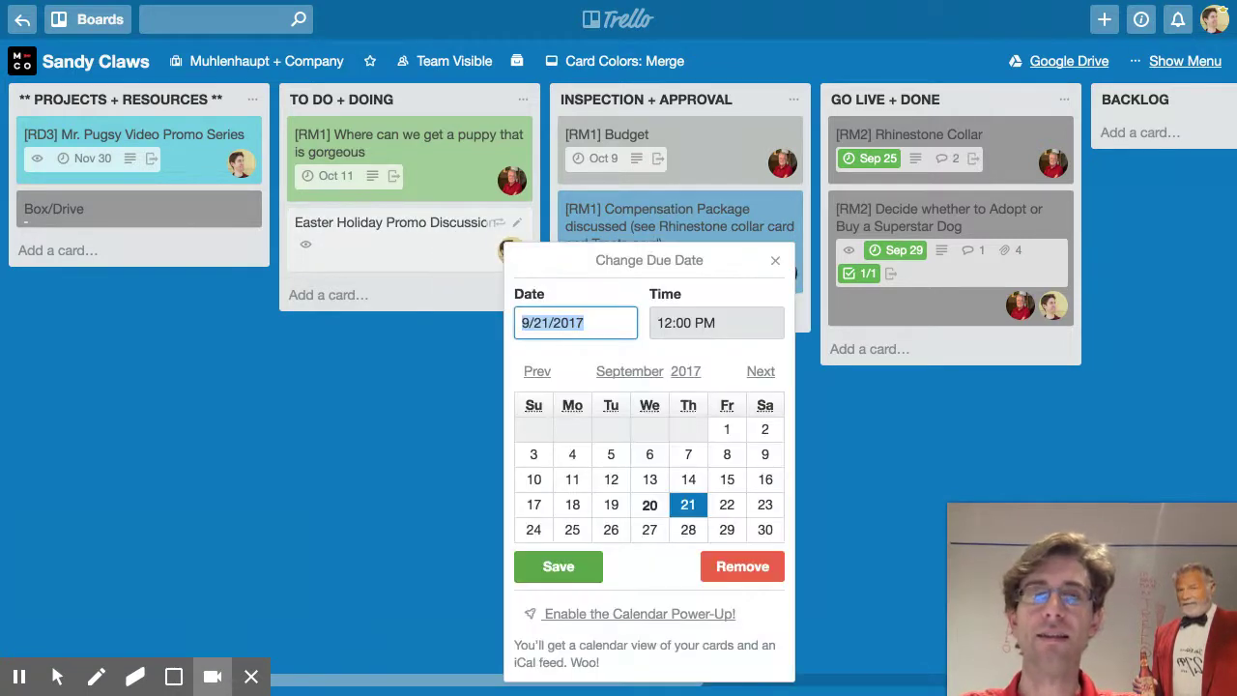
{"action": "left_click", "coordinate": [751, 371]}
{"action": "left_click", "coordinate": [752, 372]}
{"action": "left_click", "coordinate": [752, 372]}
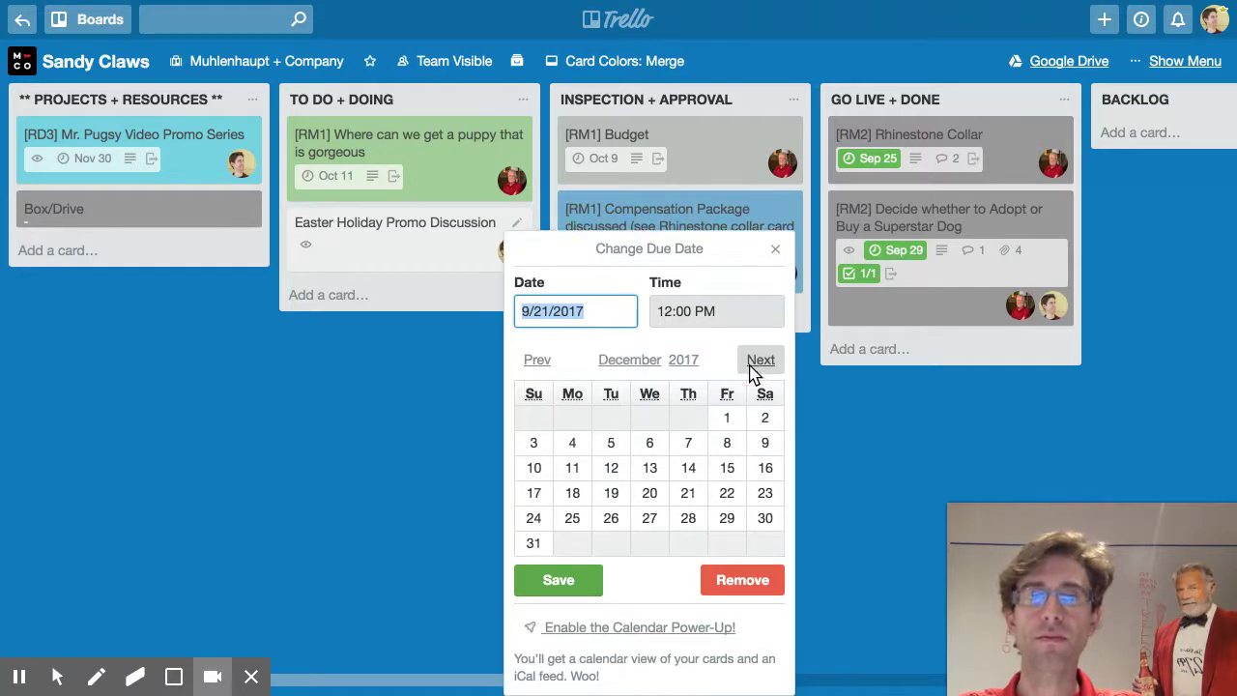
{"action": "left_click", "coordinate": [752, 372]}
{"action": "left_click", "coordinate": [753, 371]}
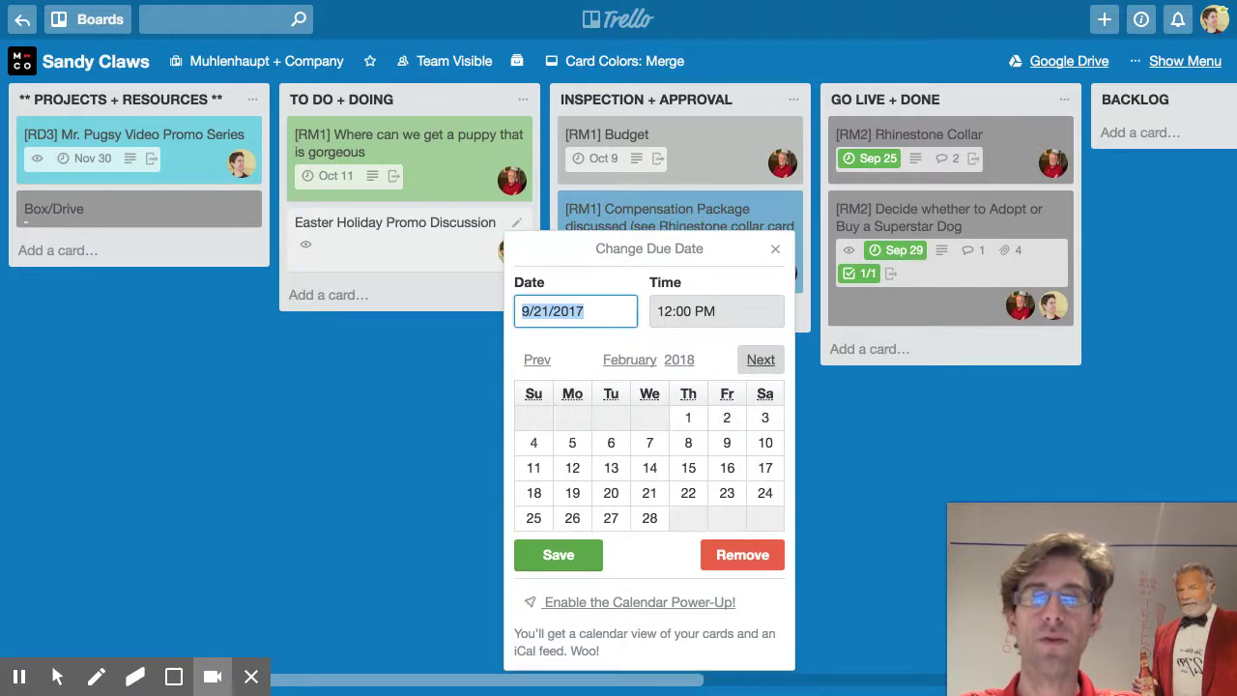
{"action": "left_click", "coordinate": [690, 420]}
{"action": "left_click", "coordinate": [574, 556]}
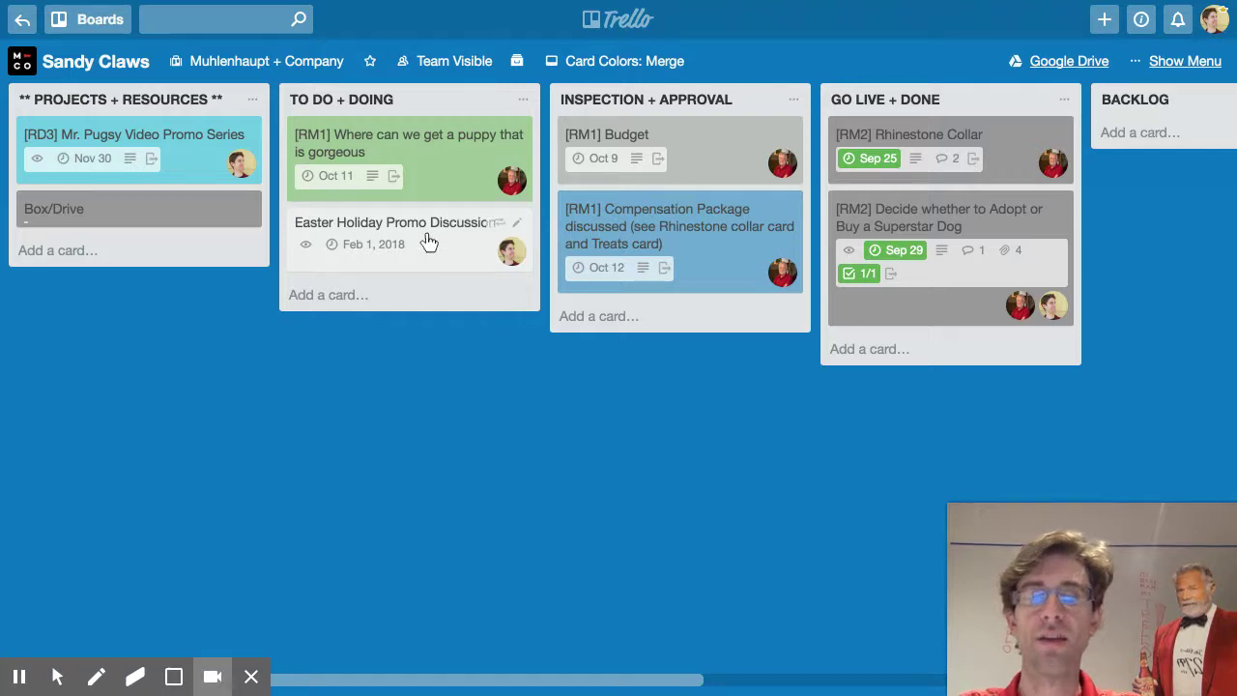
Label the Easter card pink and move it into the Freezer list
{"action": "key", "text": "9"}
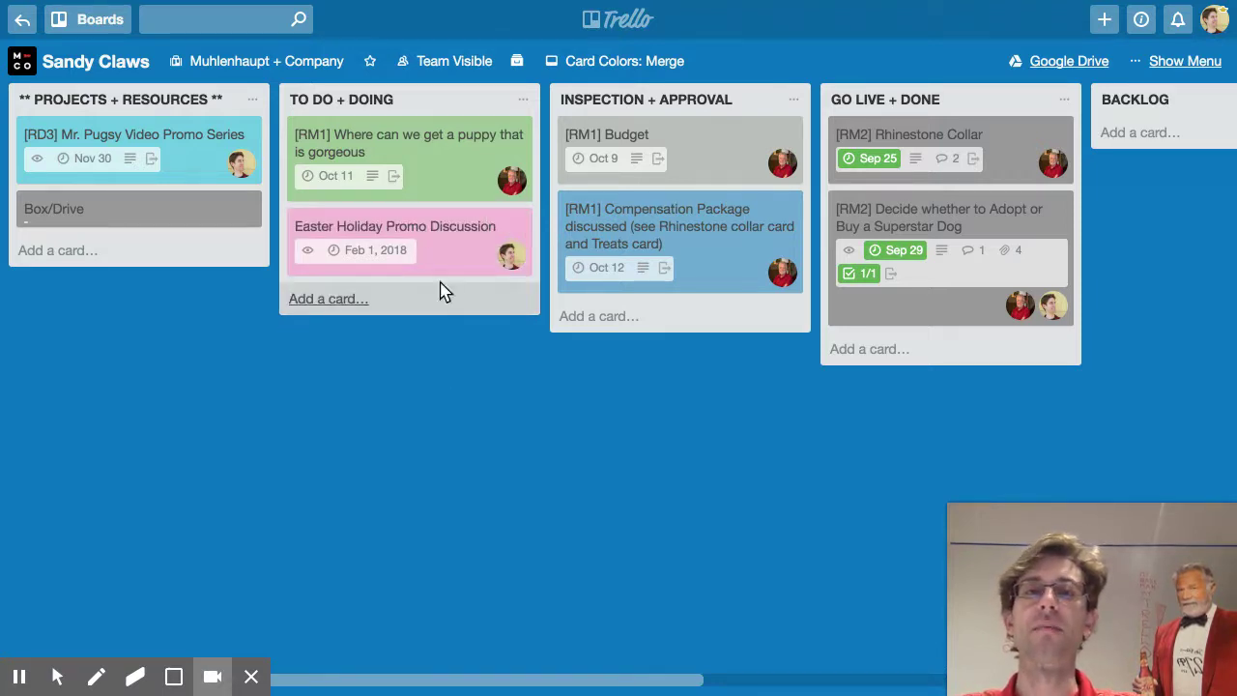
{"action": "left_click_drag", "start_coordinate": [437, 256], "coordinate": [885, 132]}
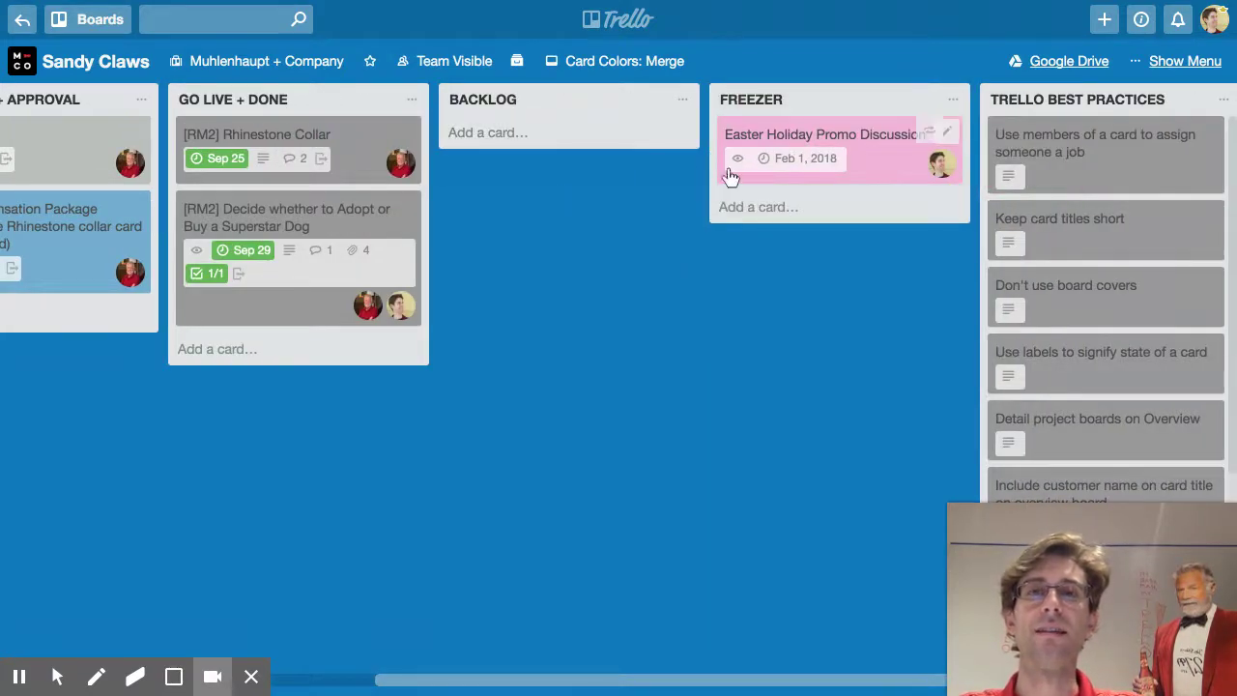
{"action": "scroll", "coordinate": [177, 124], "scroll_direction": "left", "scroll_amount": 10}
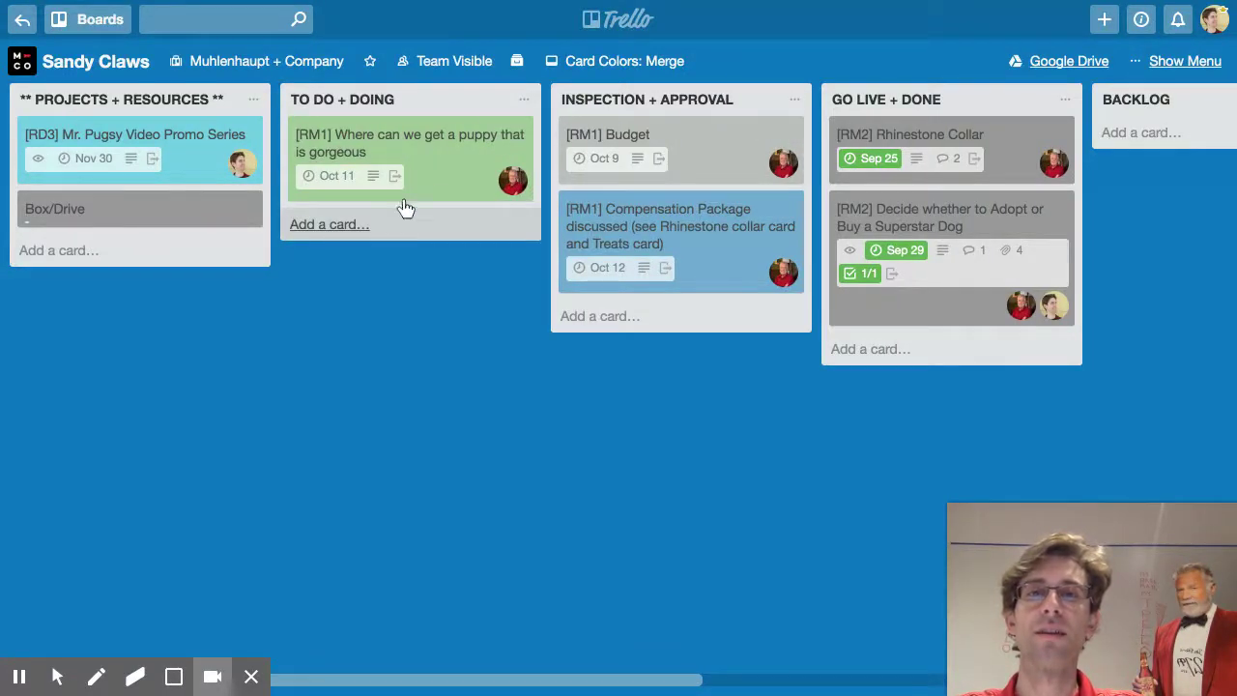
Start a 'Think about perming Pugsy's hair' card in To Do + Doing, mentioning the suggested member
{"action": "left_click", "coordinate": [319, 223]}
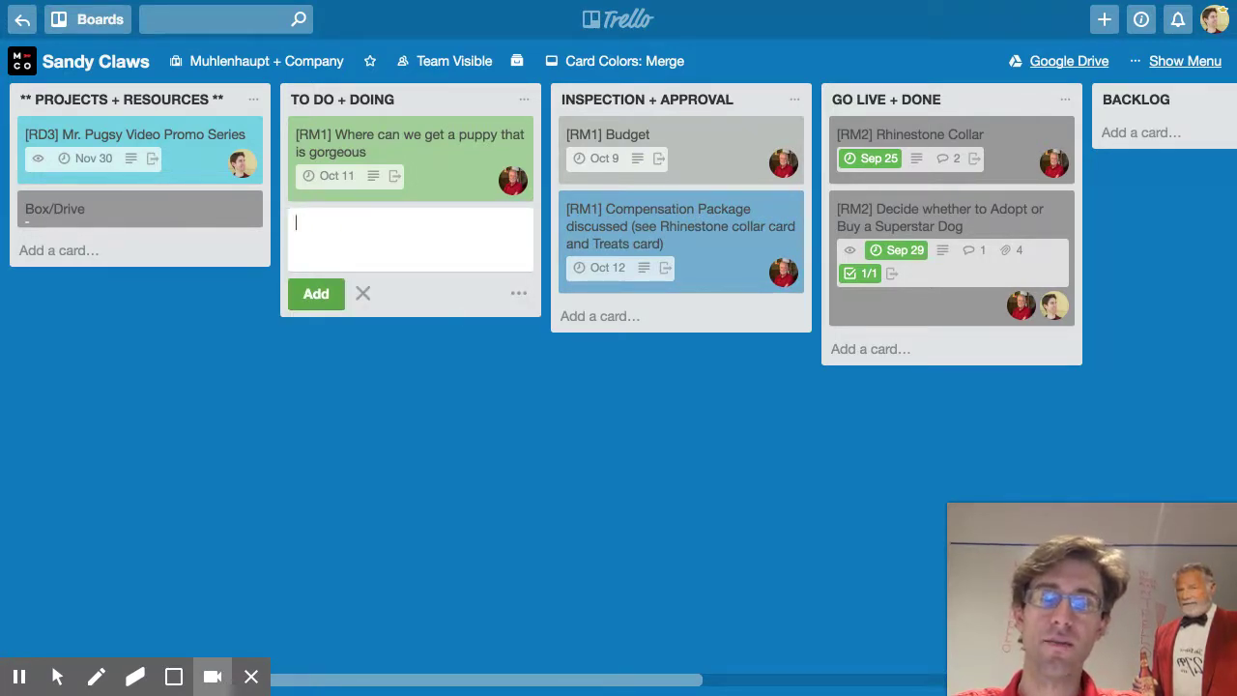
{"action": "type", "text": "Think about"}
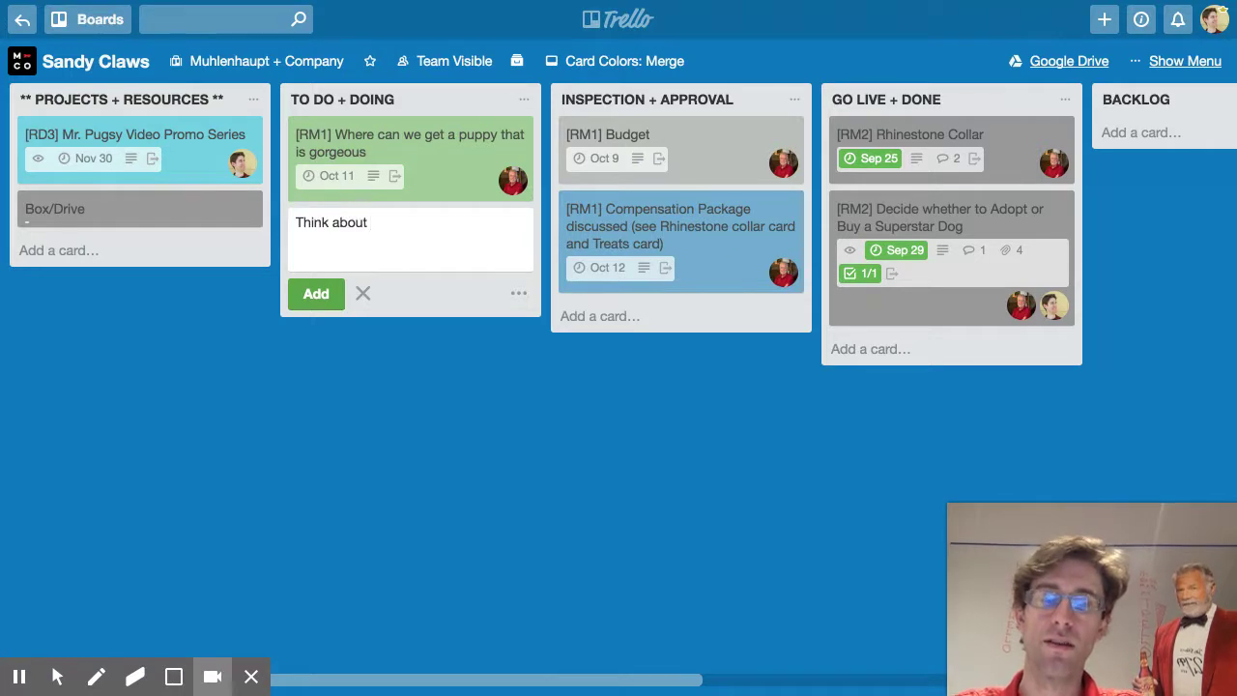
{"action": "type", "text": " perming Pussy's hair @r"}
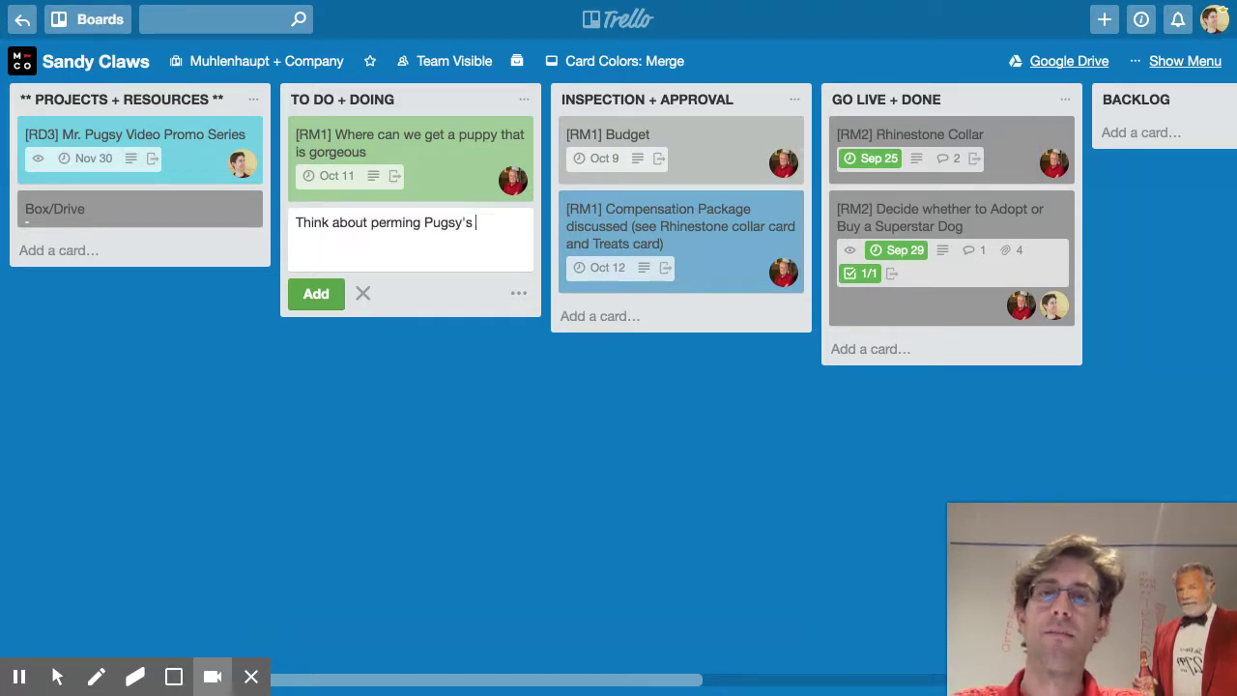
{"action": "key", "text": "Down"}
{"action": "key", "text": "Return"}
Prefix the card with [RD20], save it, and drag Compensation Package and Budget into To Do + Doing
{"action": "type", "text": "[RD1]"}
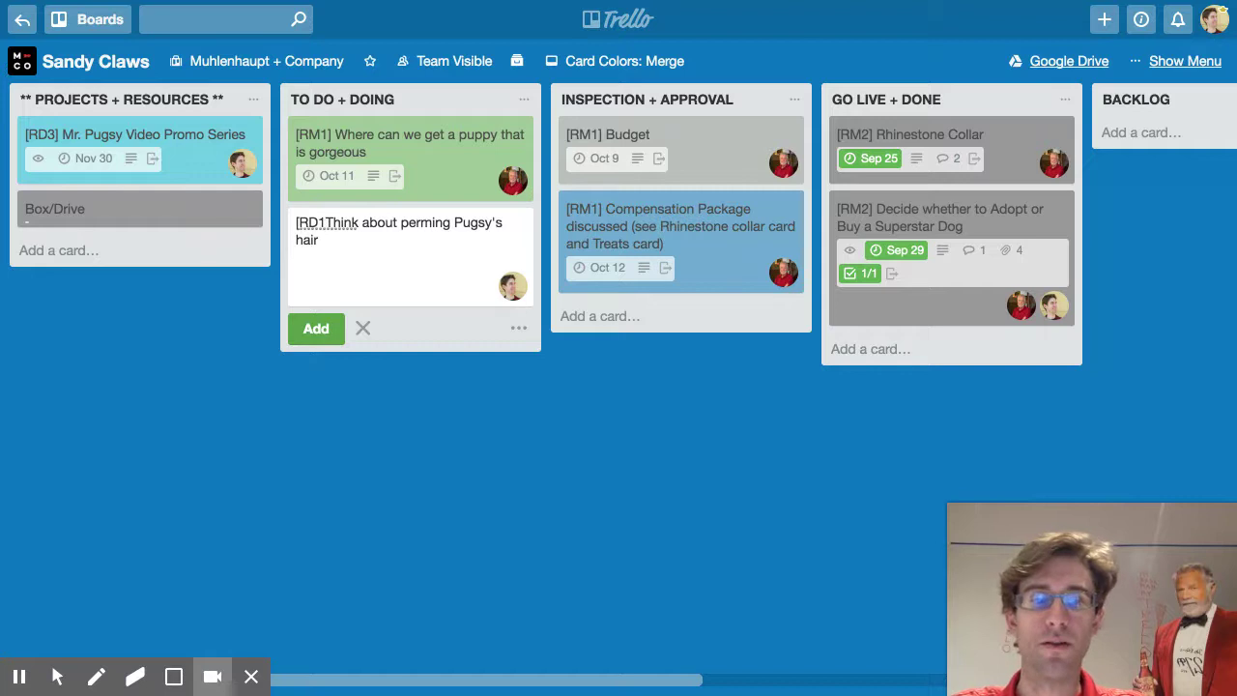
{"action": "key", "text": "BackSpace"}
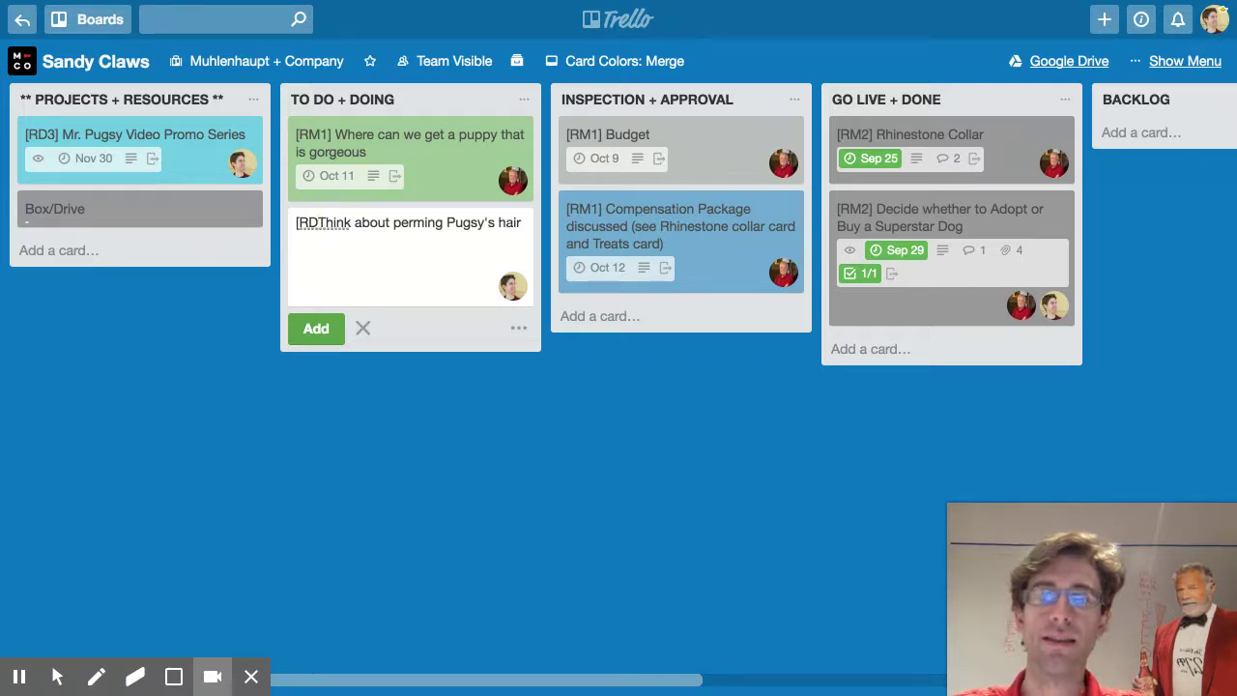
{"action": "type", "text": "20"}
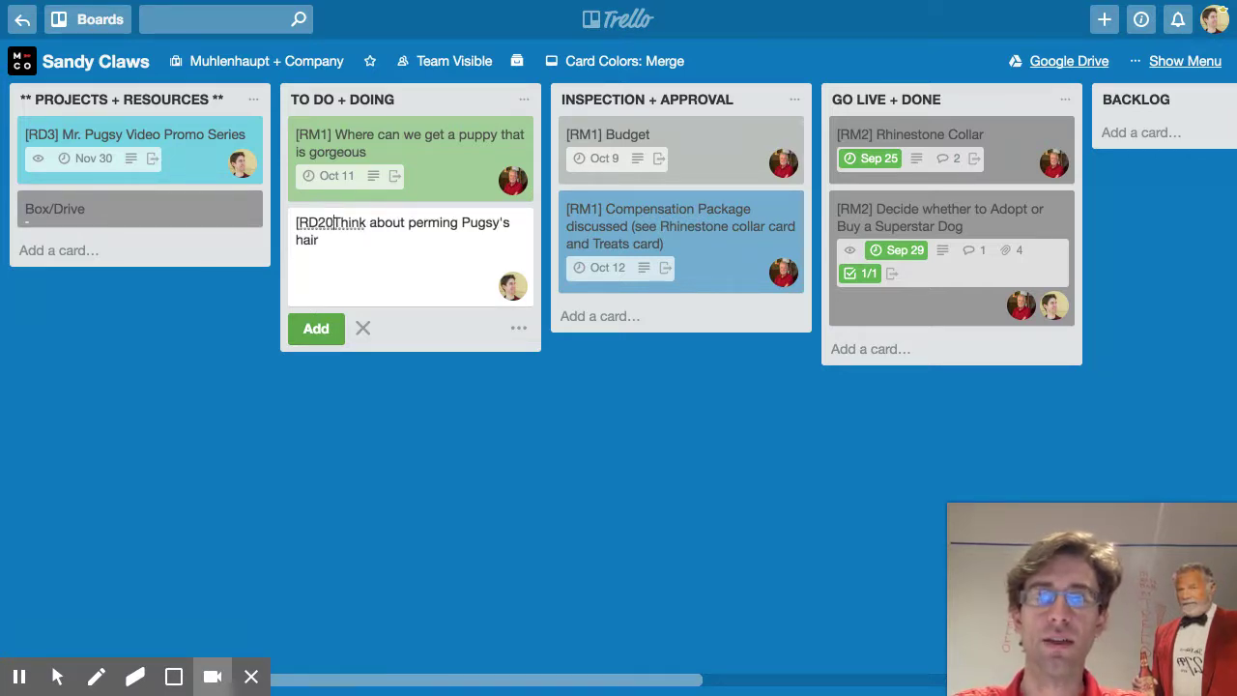
{"action": "key", "text": "Right"}
{"action": "key", "text": "Return"}
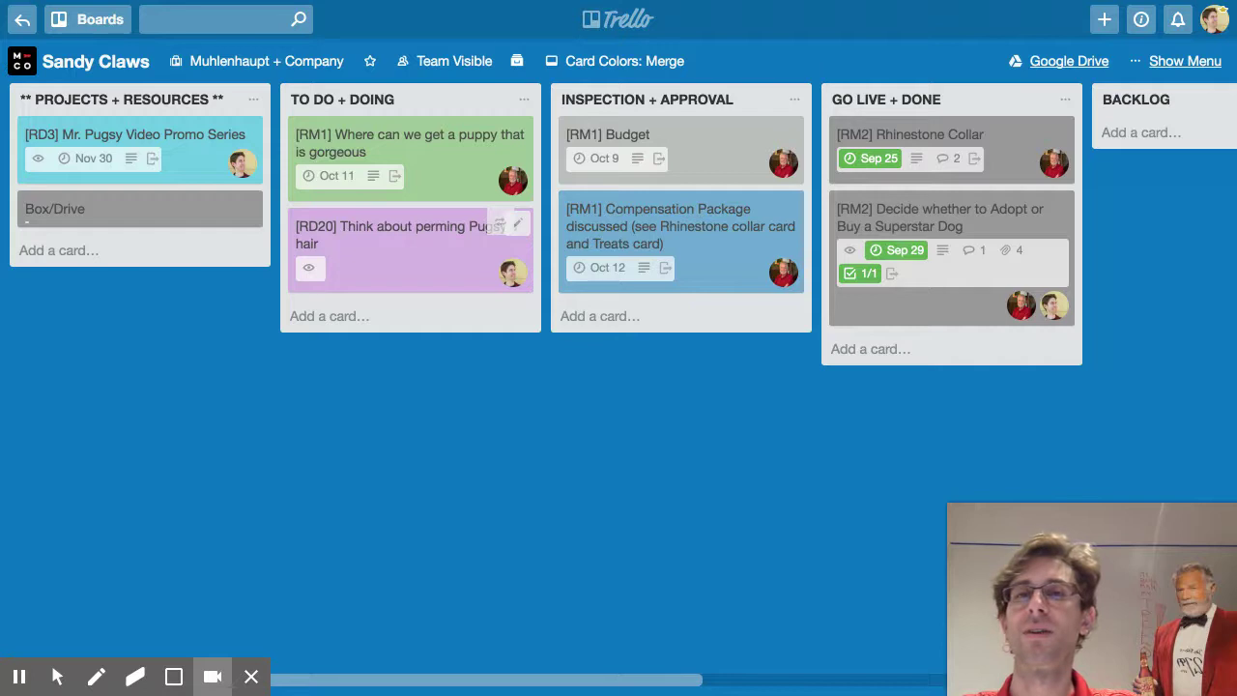
{"action": "left_click_drag", "start_coordinate": [619, 237], "coordinate": [358, 249]}
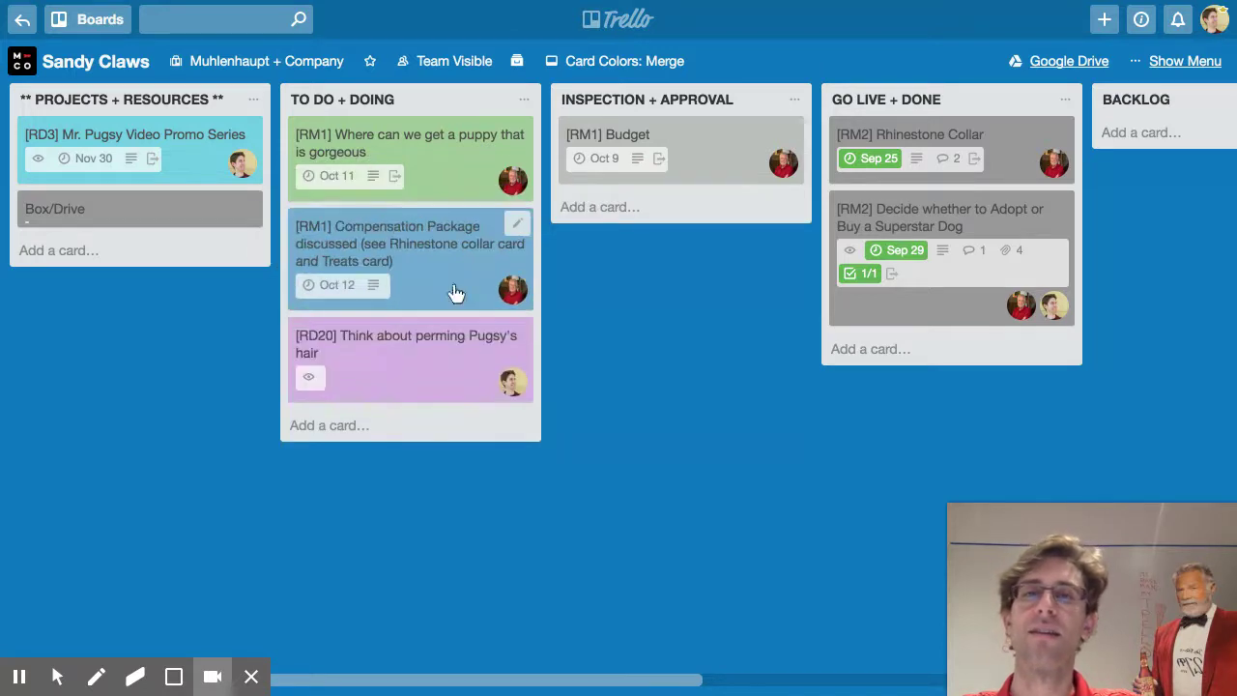
{"action": "left_click_drag", "start_coordinate": [612, 154], "coordinate": [408, 207]}
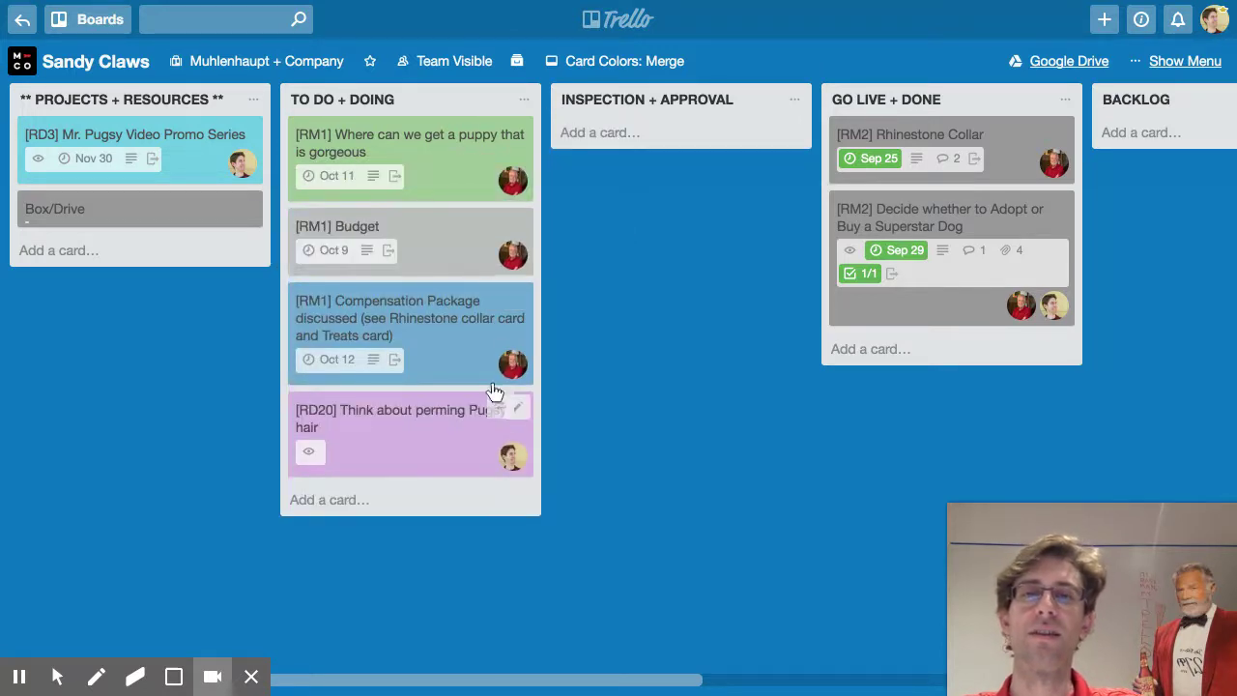
Drag the [RD20] card via Backlog into Freezer, beneath the Easter Holiday Promo Discussion card
{"action": "left_click_drag", "start_coordinate": [415, 423], "coordinate": [1008, 139]}
{"action": "scroll", "coordinate": [1030, 292], "scroll_direction": "left", "scroll_amount": 3}
{"action": "scroll", "coordinate": [1032, 302], "scroll_direction": "right", "scroll_amount": 7}
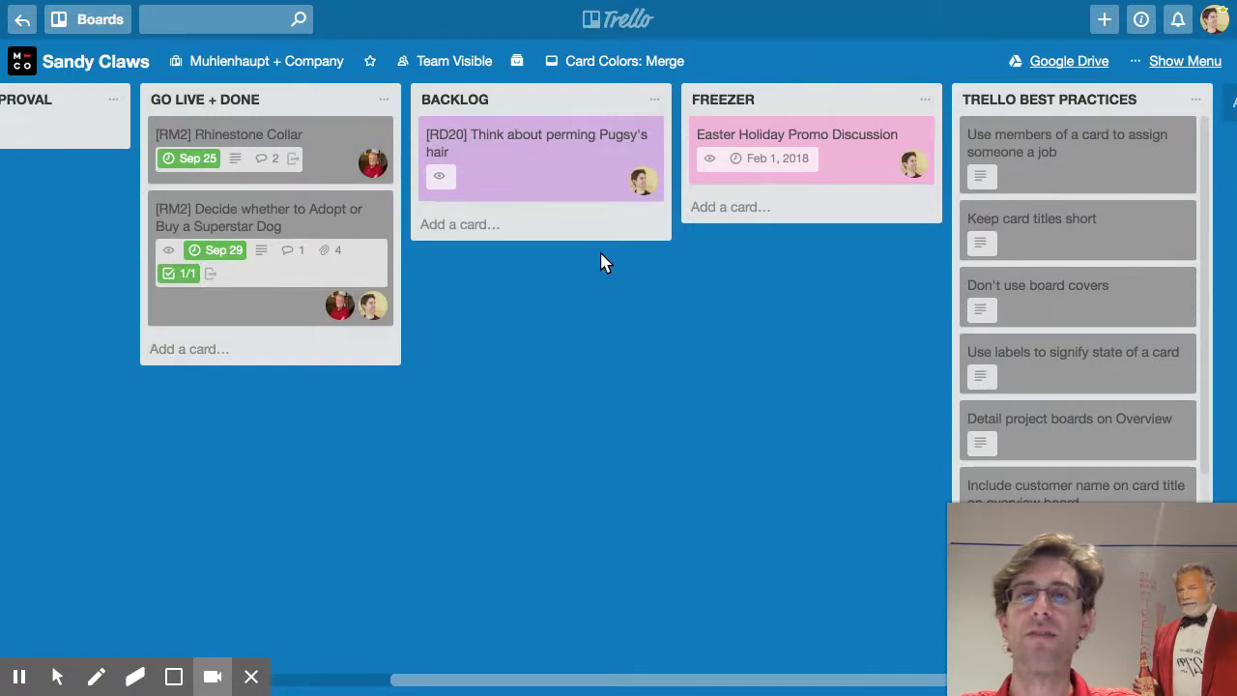
{"action": "scroll", "coordinate": [623, 262], "scroll_direction": "left", "scroll_amount": 7}
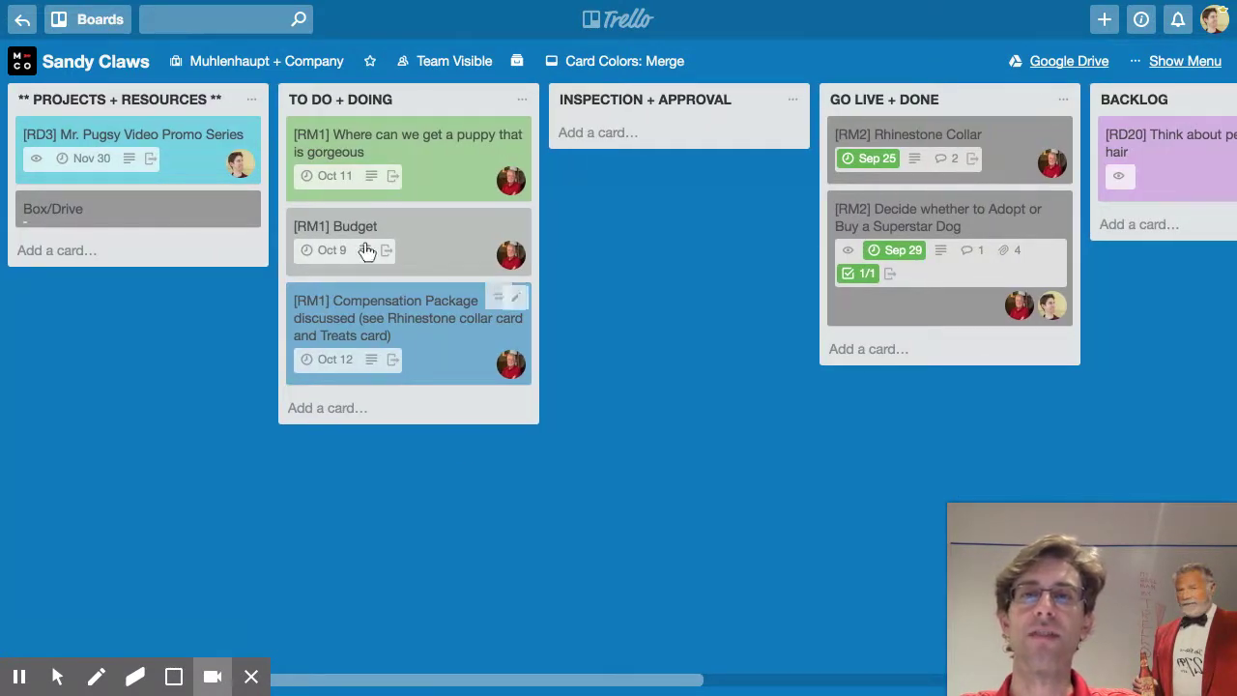
{"action": "scroll", "coordinate": [751, 198], "scroll_direction": "right", "scroll_amount": 5}
{"action": "left_click_drag", "start_coordinate": [768, 171], "coordinate": [1044, 221]}
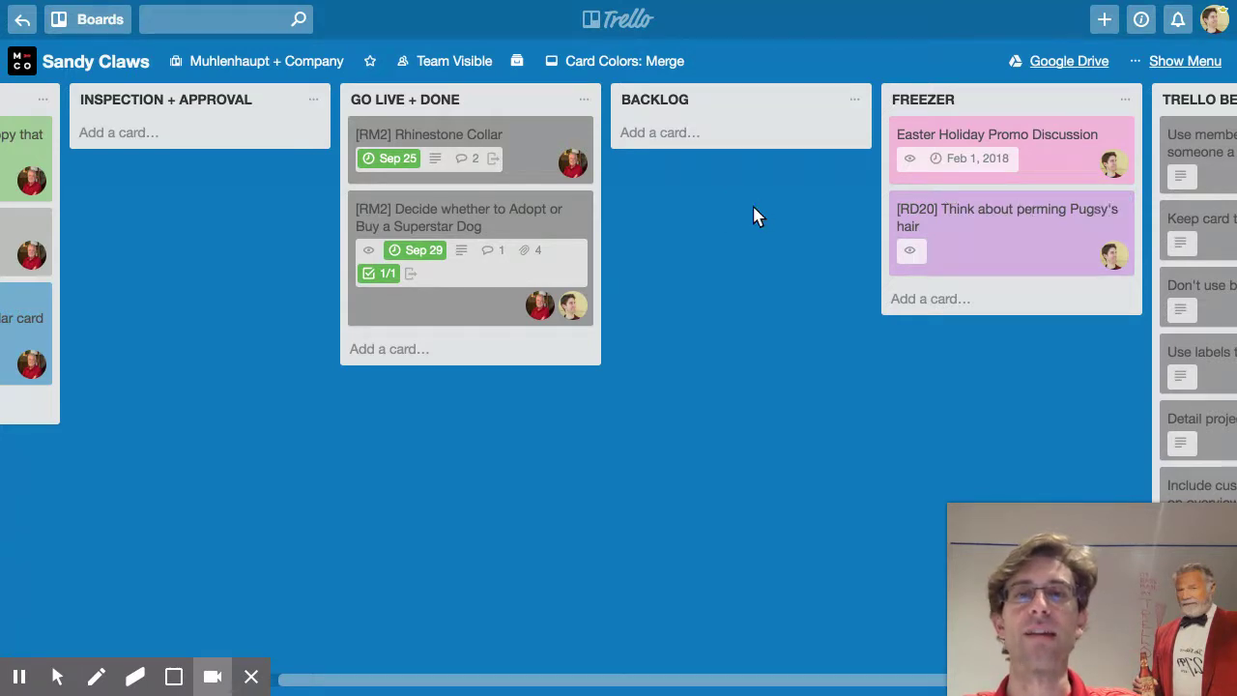
{"action": "scroll", "coordinate": [752, 205], "scroll_direction": "left", "scroll_amount": 5}
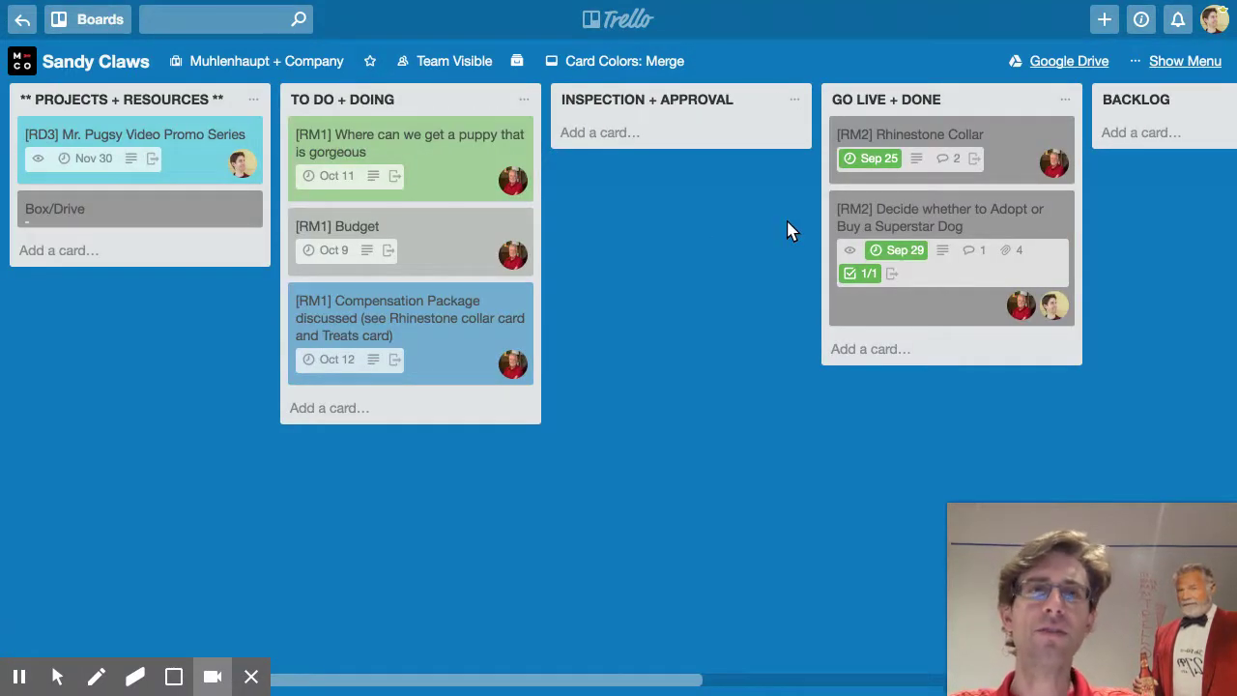
{"action": "scroll", "coordinate": [790, 230], "scroll_direction": "right", "scroll_amount": 7}
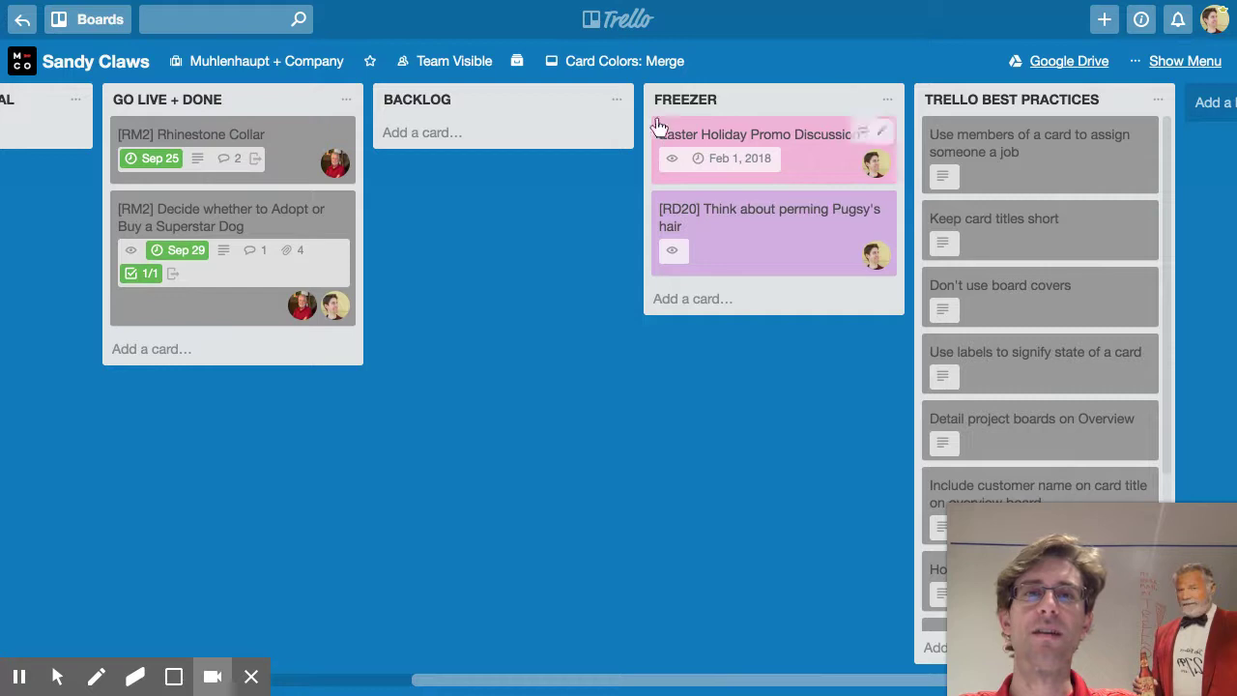
{"action": "scroll", "coordinate": [567, 218], "scroll_direction": "left", "scroll_amount": 7}
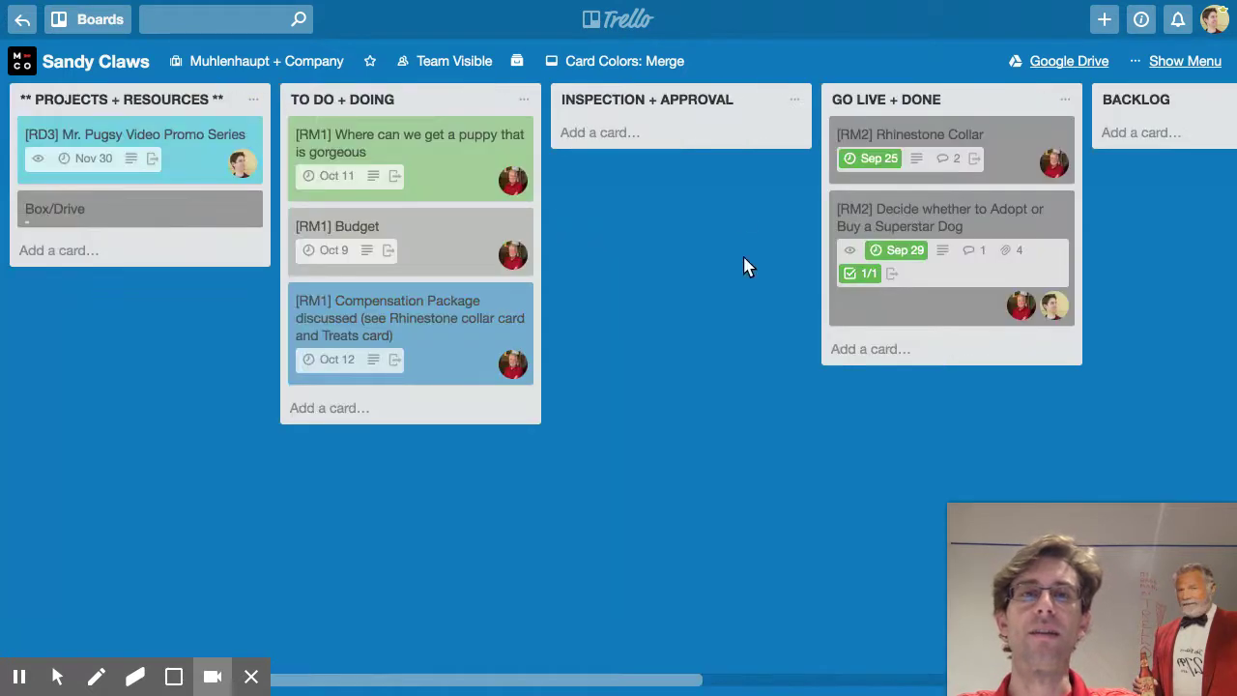
{"action": "scroll", "coordinate": [736, 218], "scroll_direction": "right", "scroll_amount": 5}
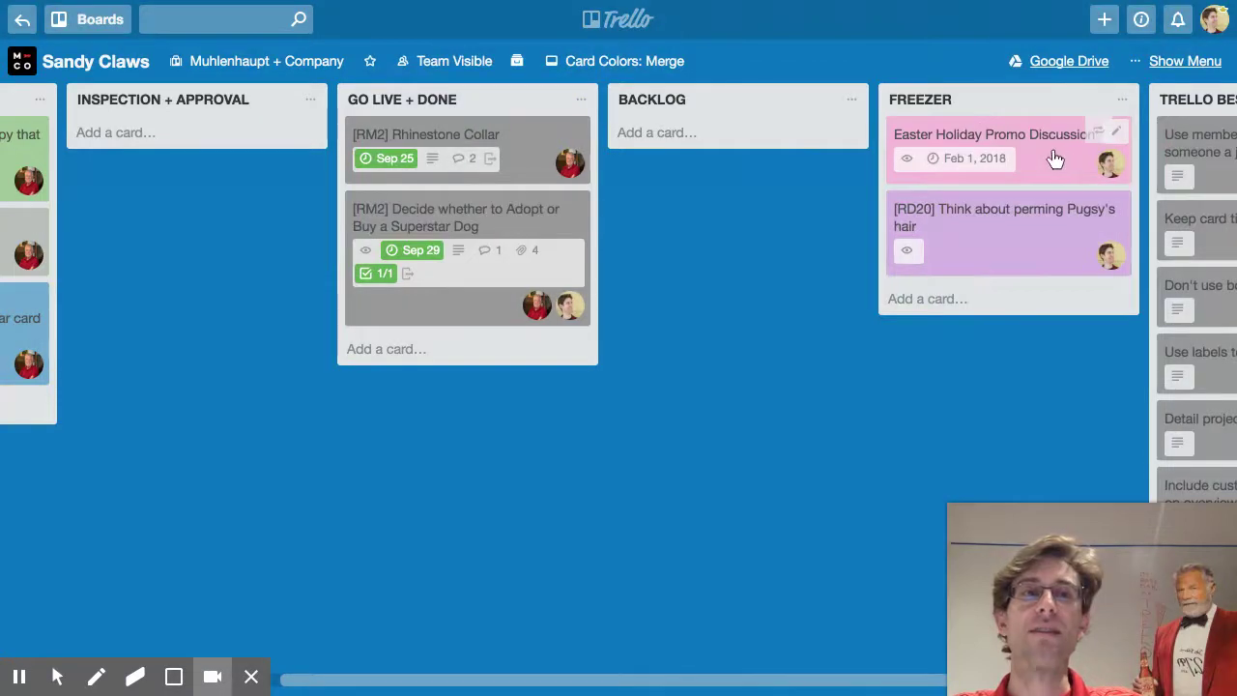
{"action": "left_click", "coordinate": [1214, 20]}
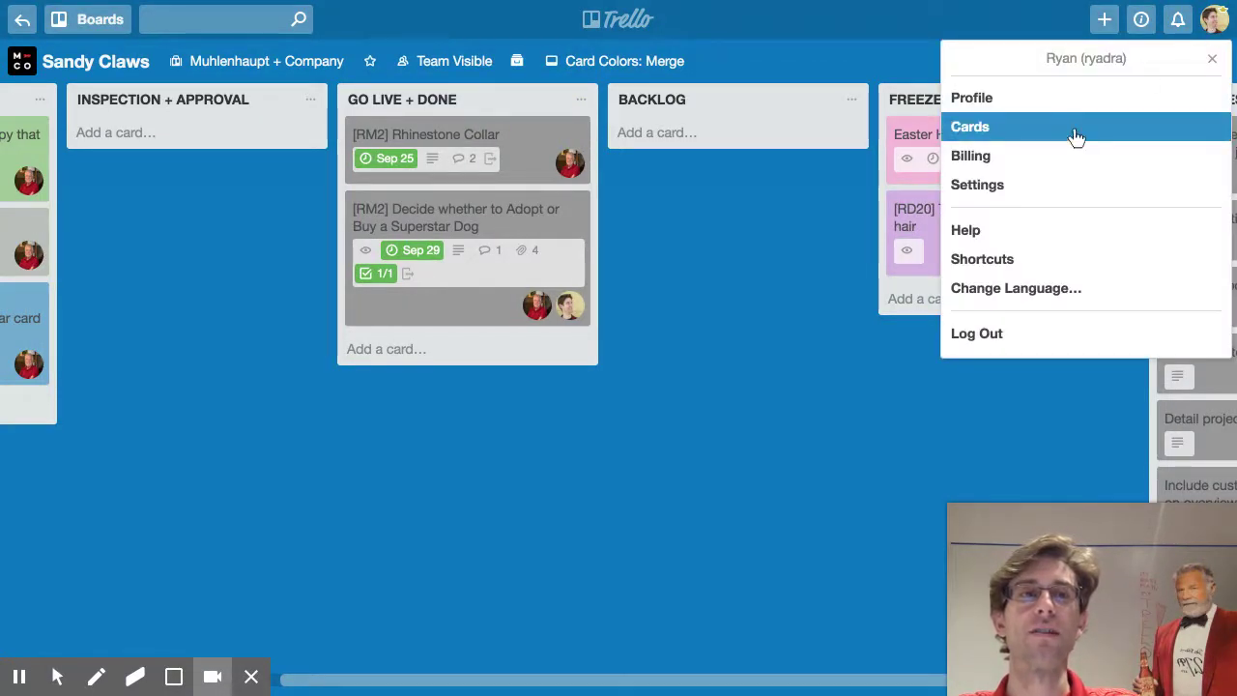
{"action": "left_click", "coordinate": [707, 273]}
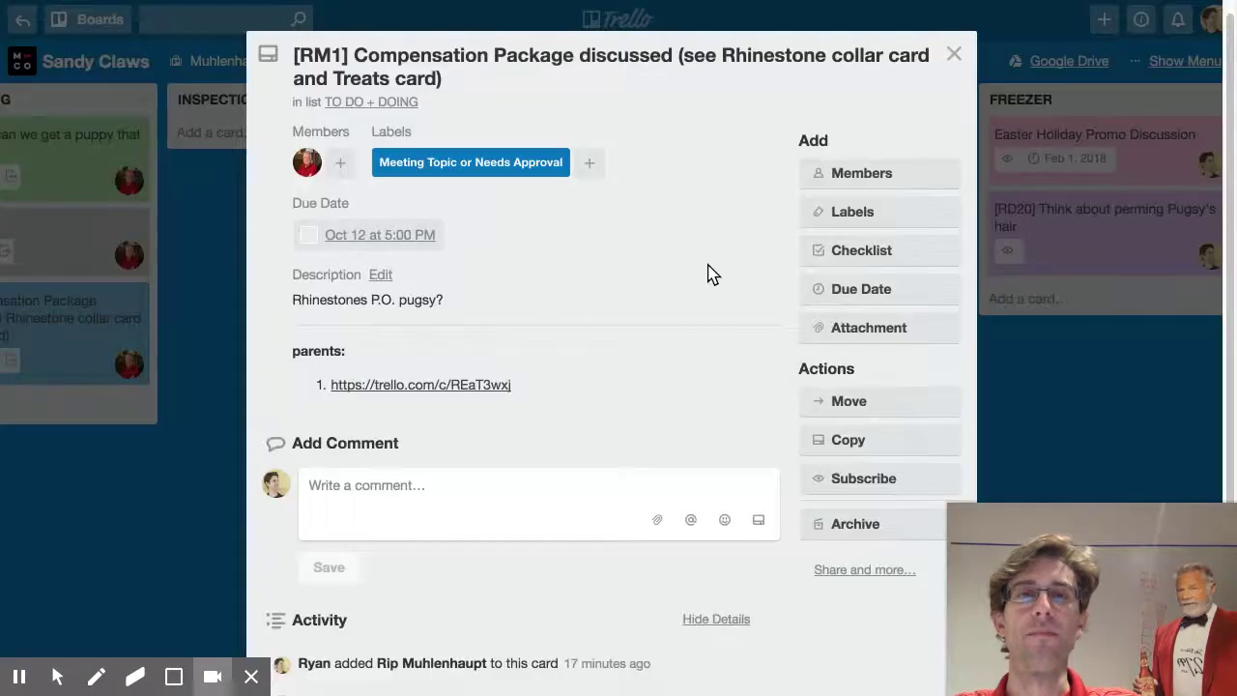
{"action": "left_click", "coordinate": [954, 70]}
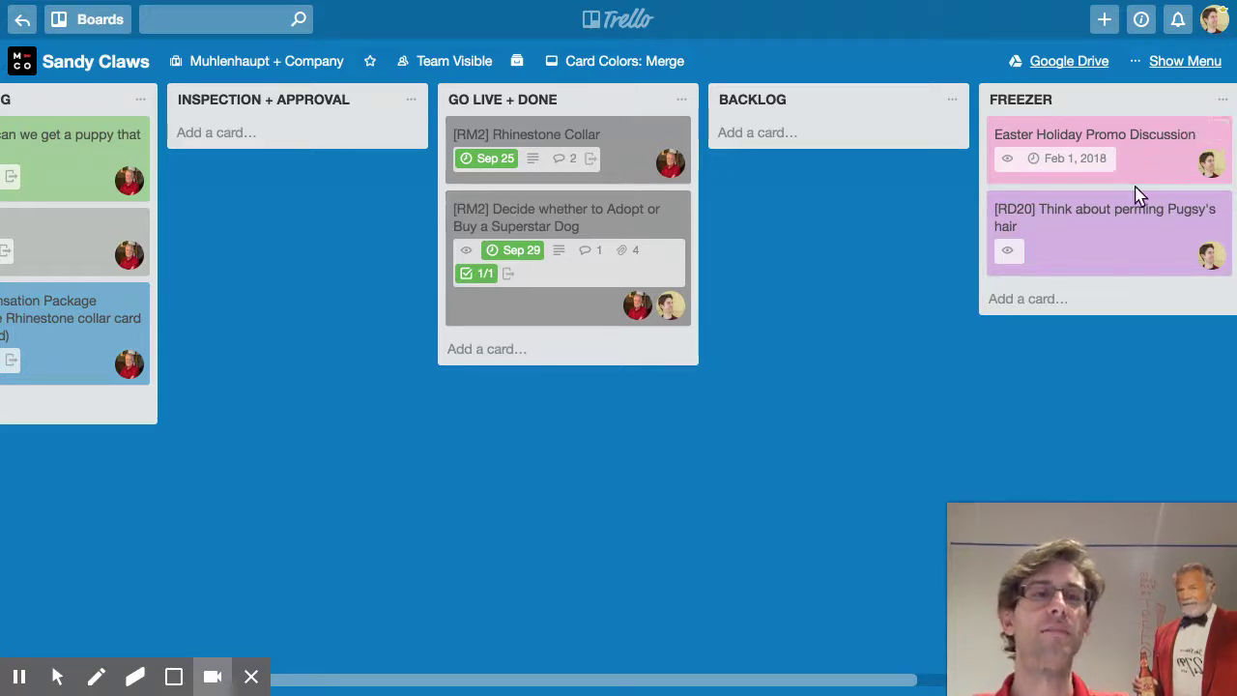
{"action": "left_click", "coordinate": [1076, 141]}
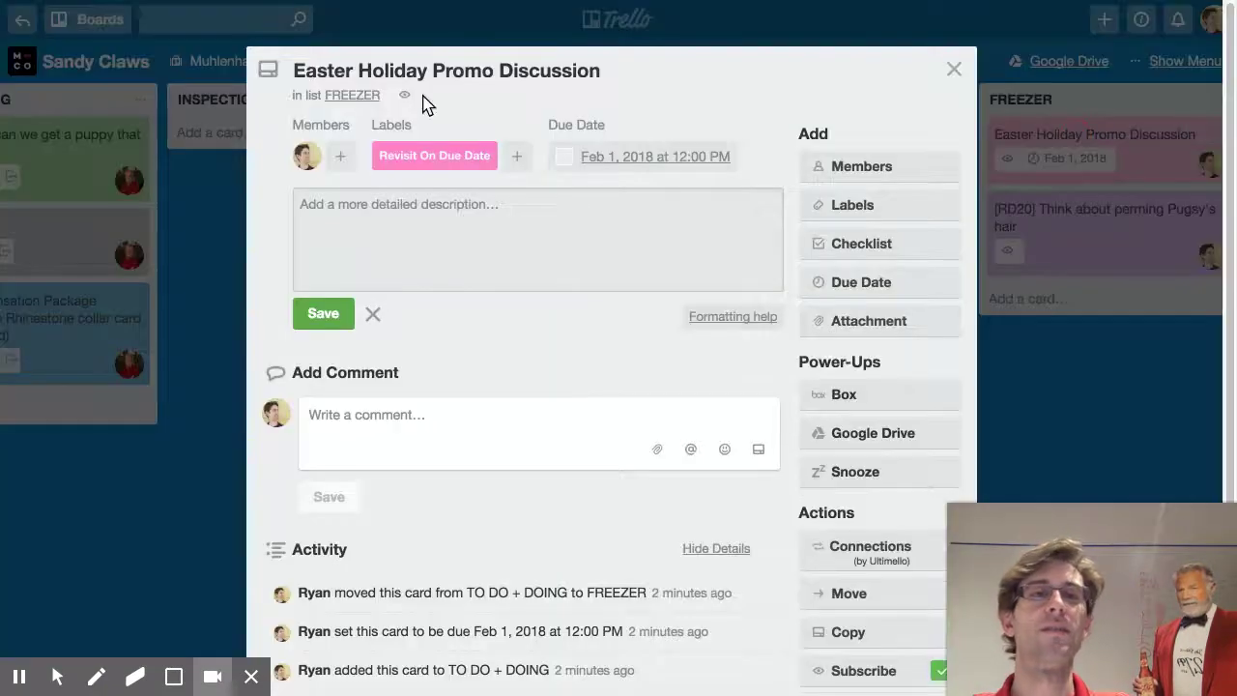
{"action": "left_click", "coordinate": [300, 70]}
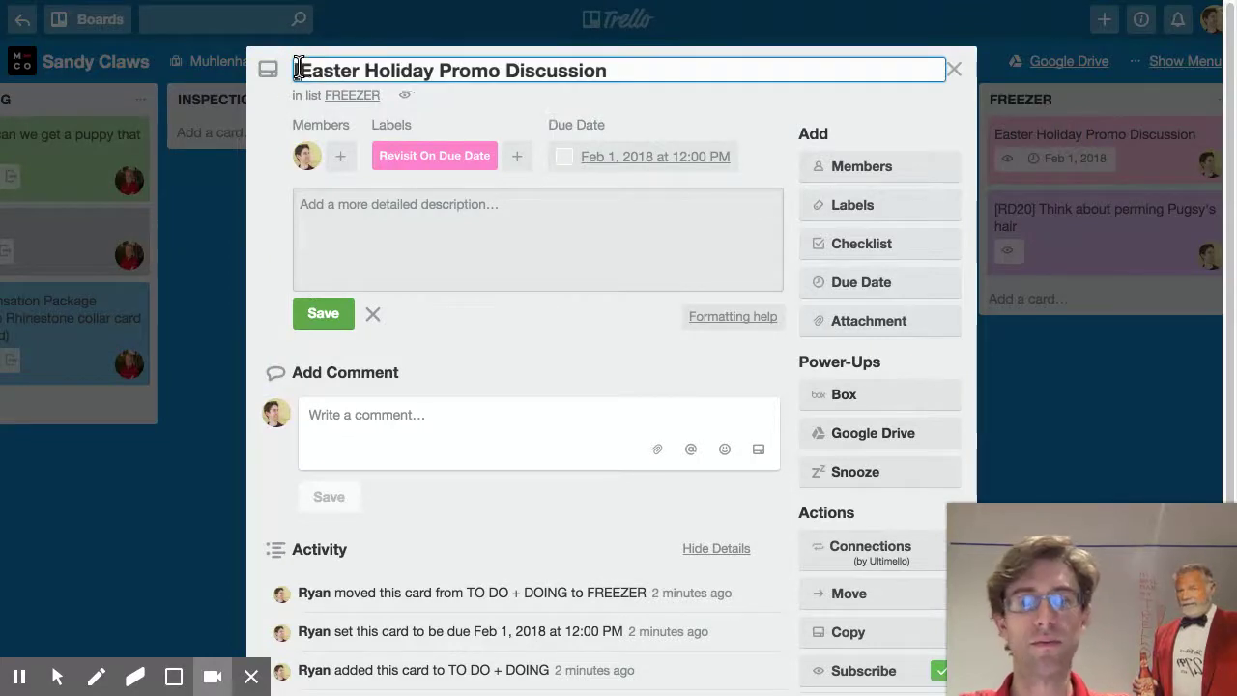
{"action": "type", "text": "[RD4]"}
{"action": "key", "text": "Return"}
{"action": "left_click", "coordinate": [138, 473]}
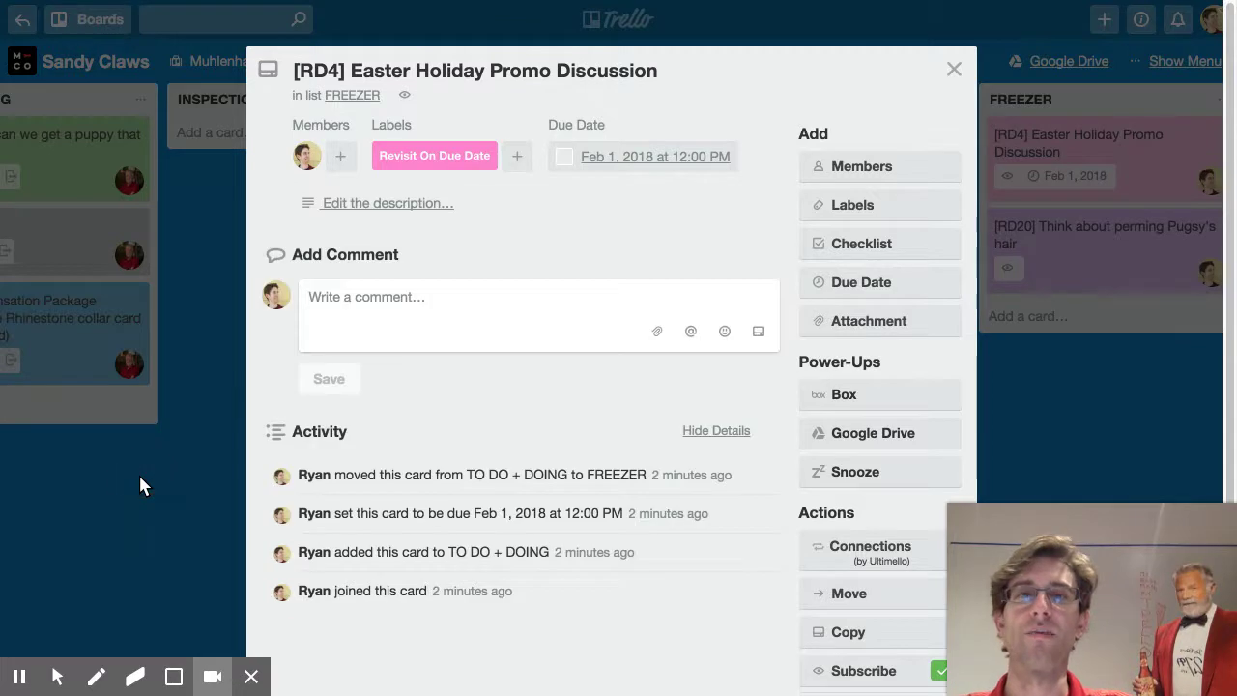
{"action": "left_click", "coordinate": [138, 472]}
{"action": "scroll", "coordinate": [812, 203], "scroll_direction": "left", "scroll_amount": 5}
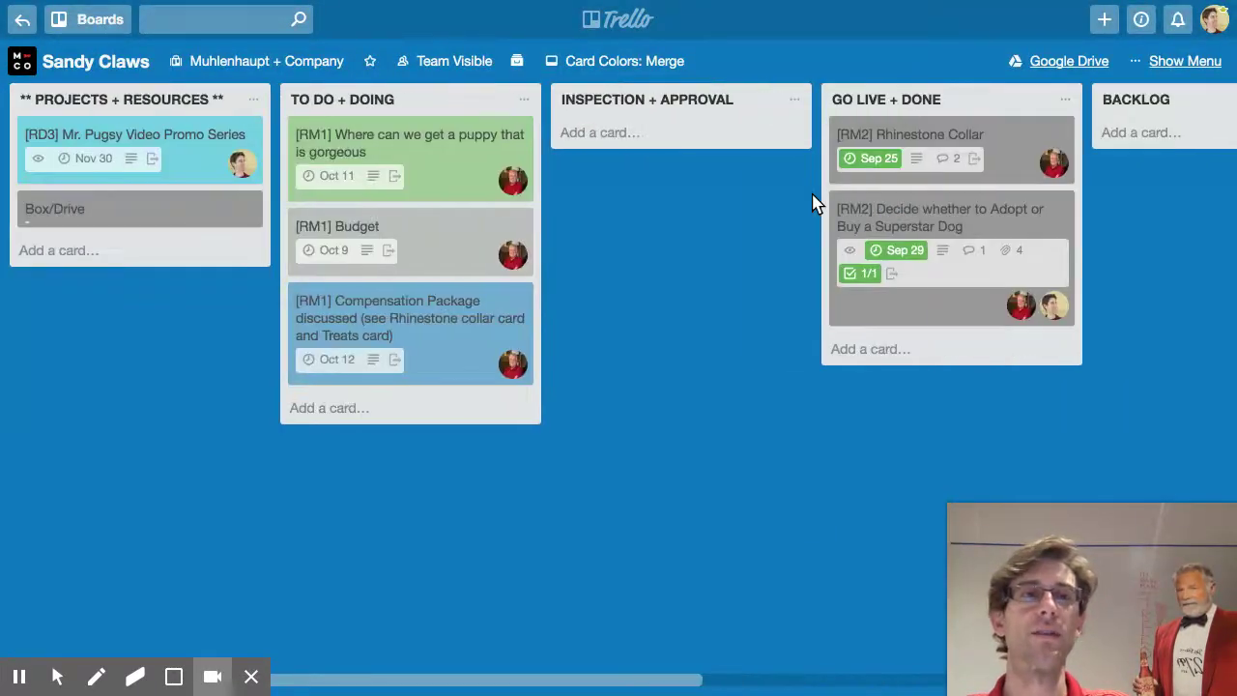
{"action": "scroll", "coordinate": [753, 185], "scroll_direction": "right", "scroll_amount": 7}
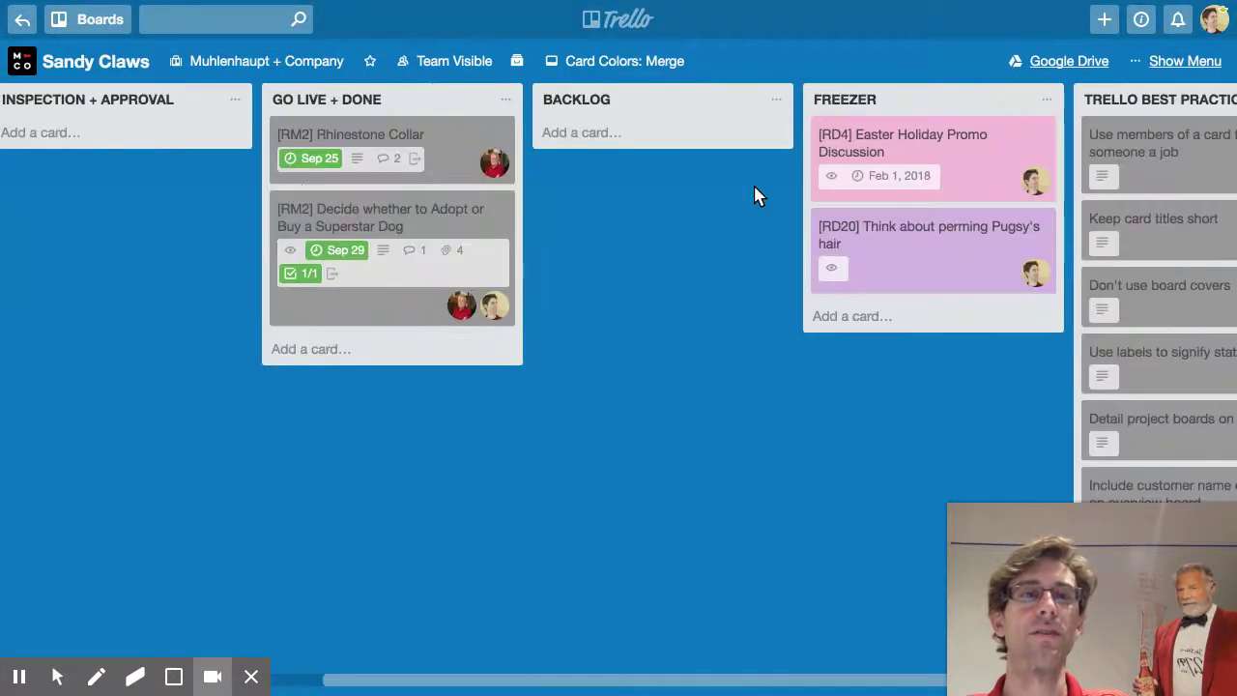
{"action": "scroll", "coordinate": [753, 185], "scroll_direction": "left", "scroll_amount": 7}
{"action": "key", "text": "l"}
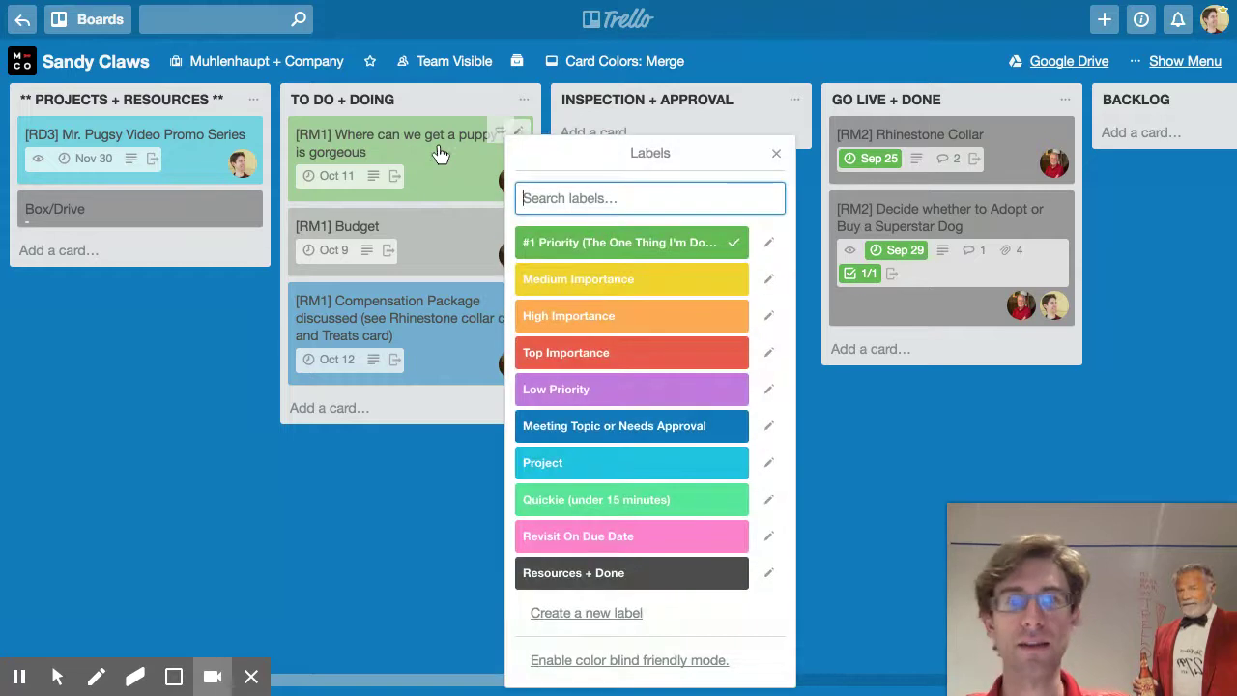
{"action": "left_click", "coordinate": [873, 483]}
{"action": "left_click", "coordinate": [76, 249]}
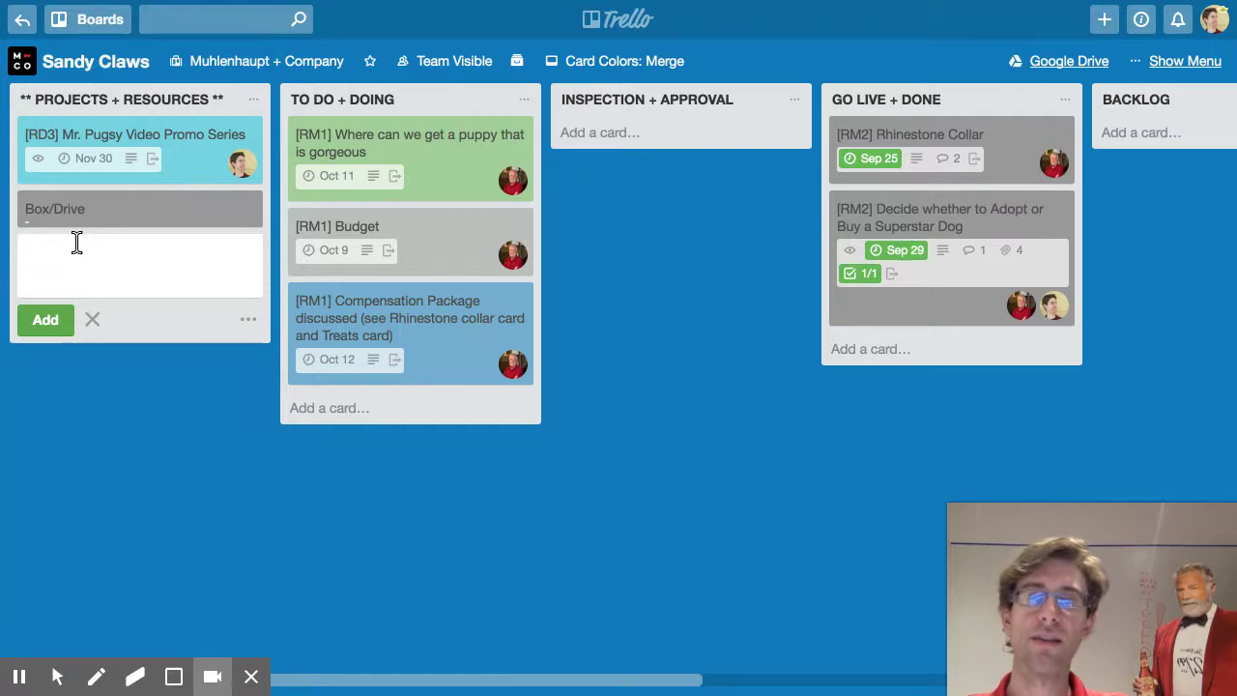
{"action": "type", "text": "Client Note"}
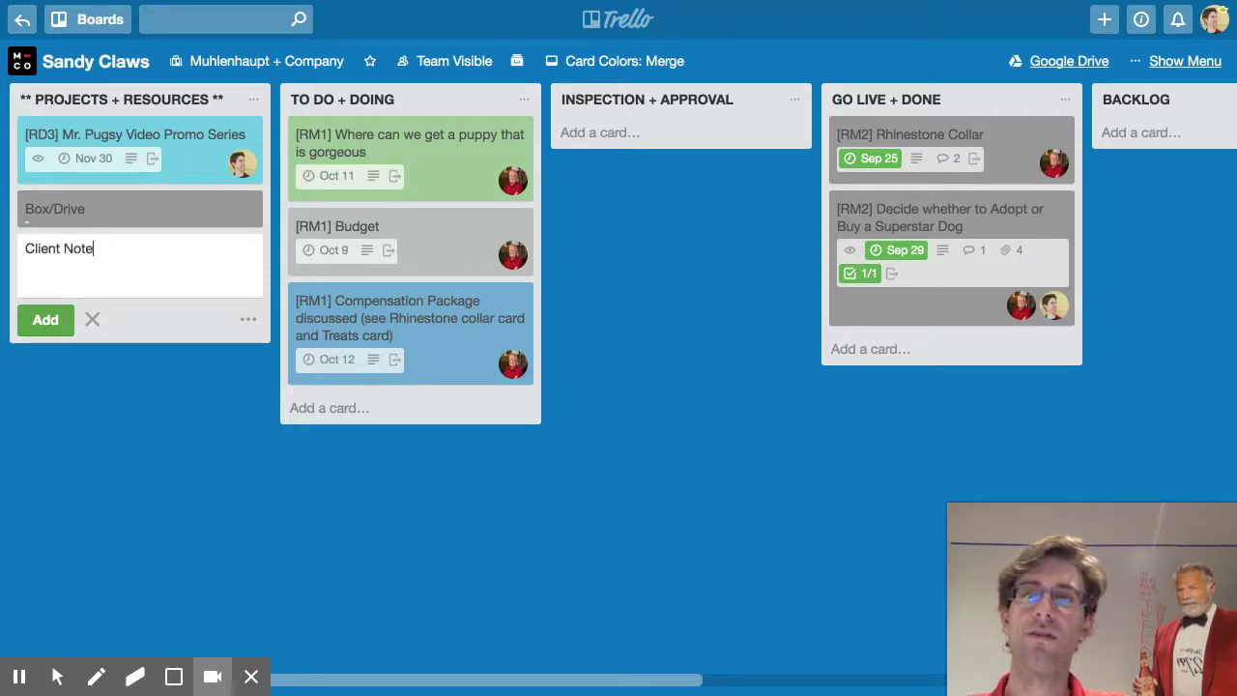
{"action": "type", "text": "s and Contact Info"}
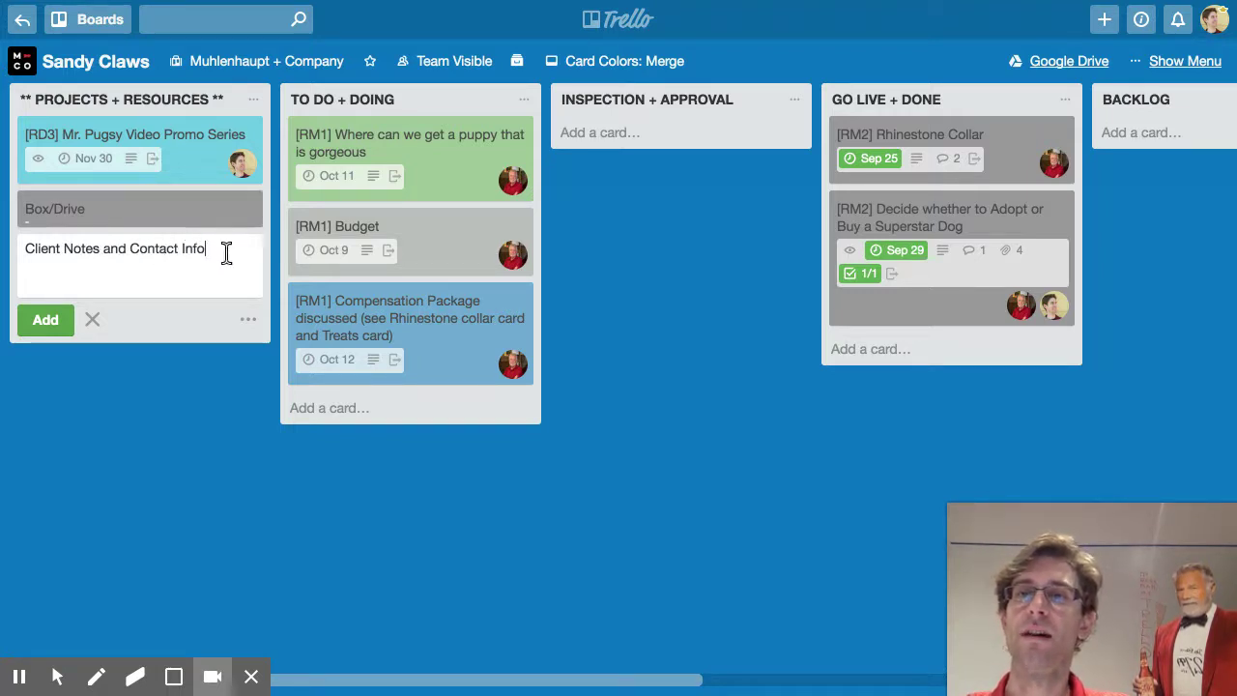
{"action": "left_click_drag", "start_coordinate": [220, 248], "coordinate": [26, 259]}
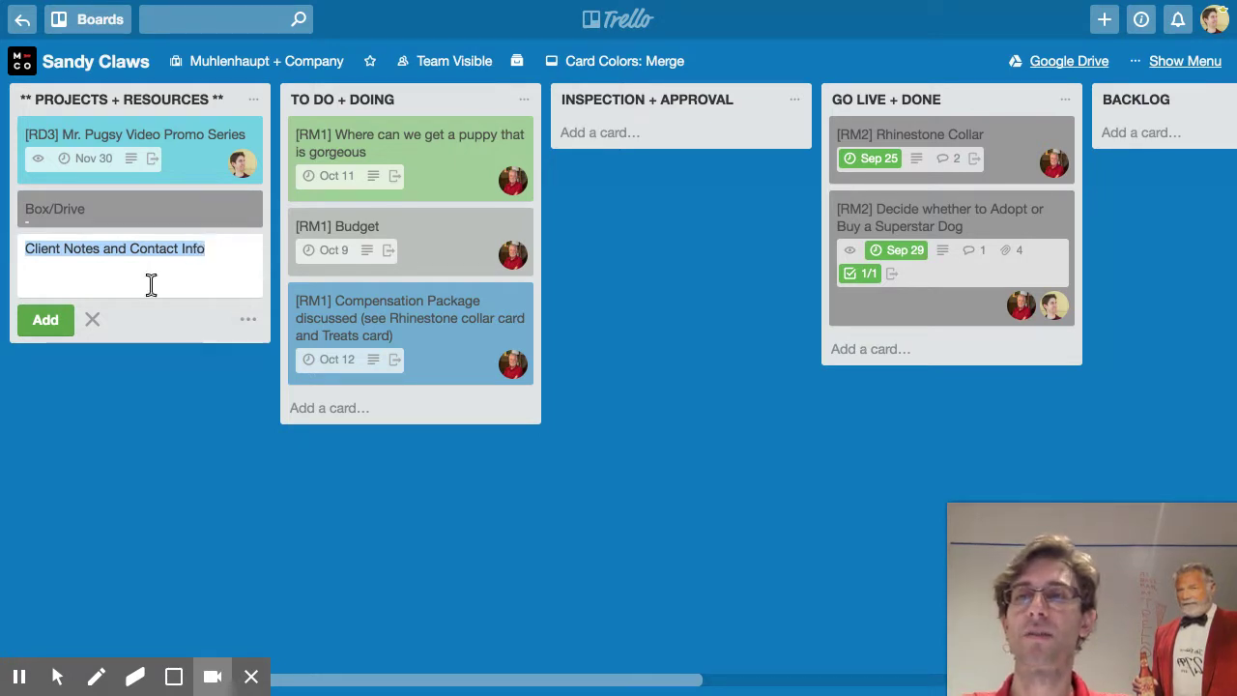
{"action": "key", "text": "BackSpace"}
Discard the new card draft and look over the Box/Drive card's details
{"action": "left_click", "coordinate": [94, 322]}
{"action": "left_click", "coordinate": [123, 209]}
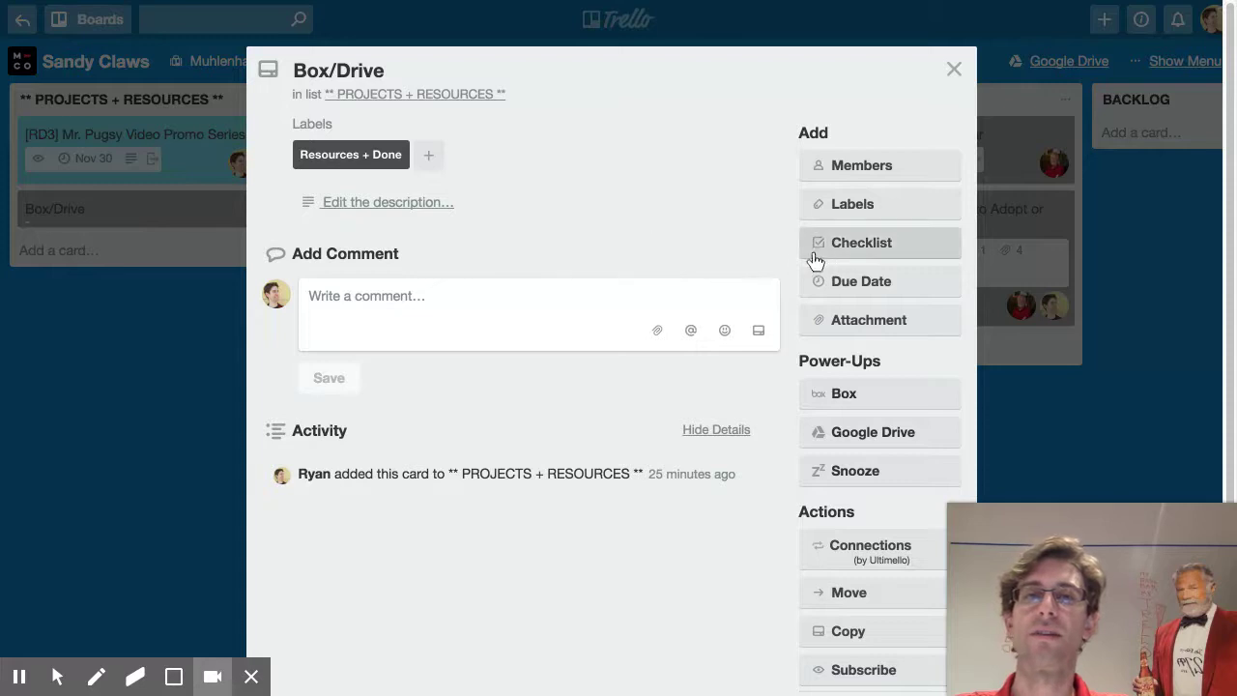
{"action": "scroll", "coordinate": [751, 262], "scroll_direction": "down", "scroll_amount": 3}
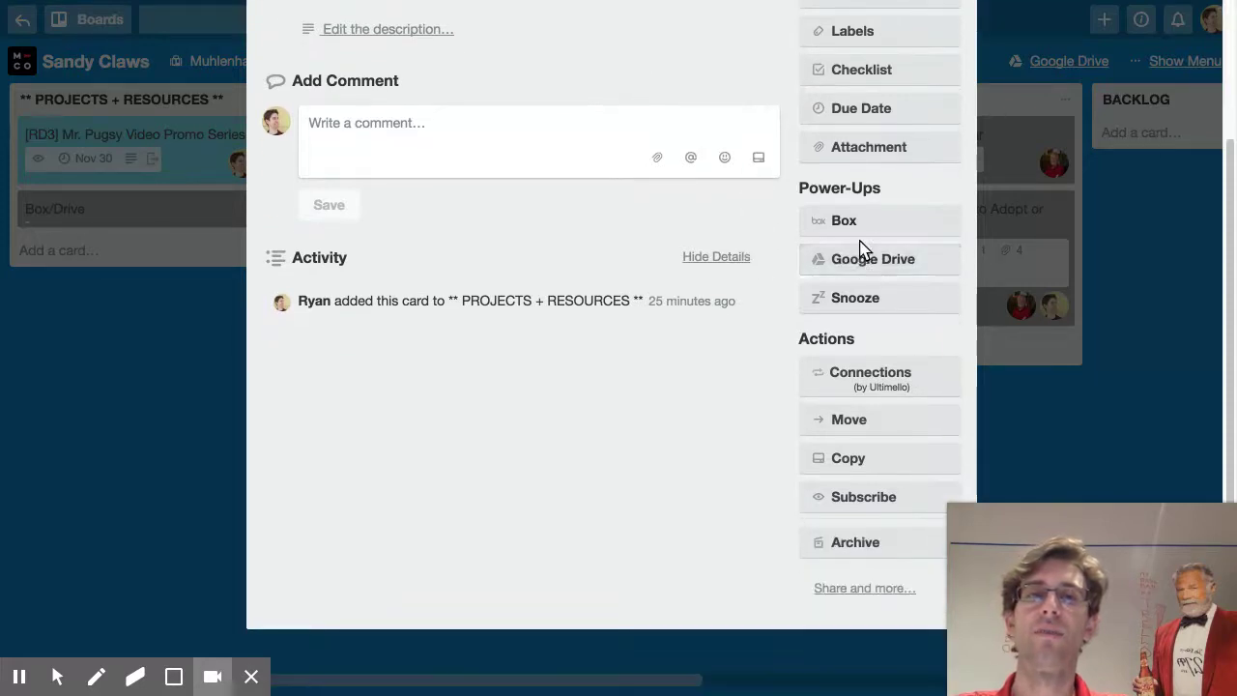
{"action": "left_click", "coordinate": [837, 156]}
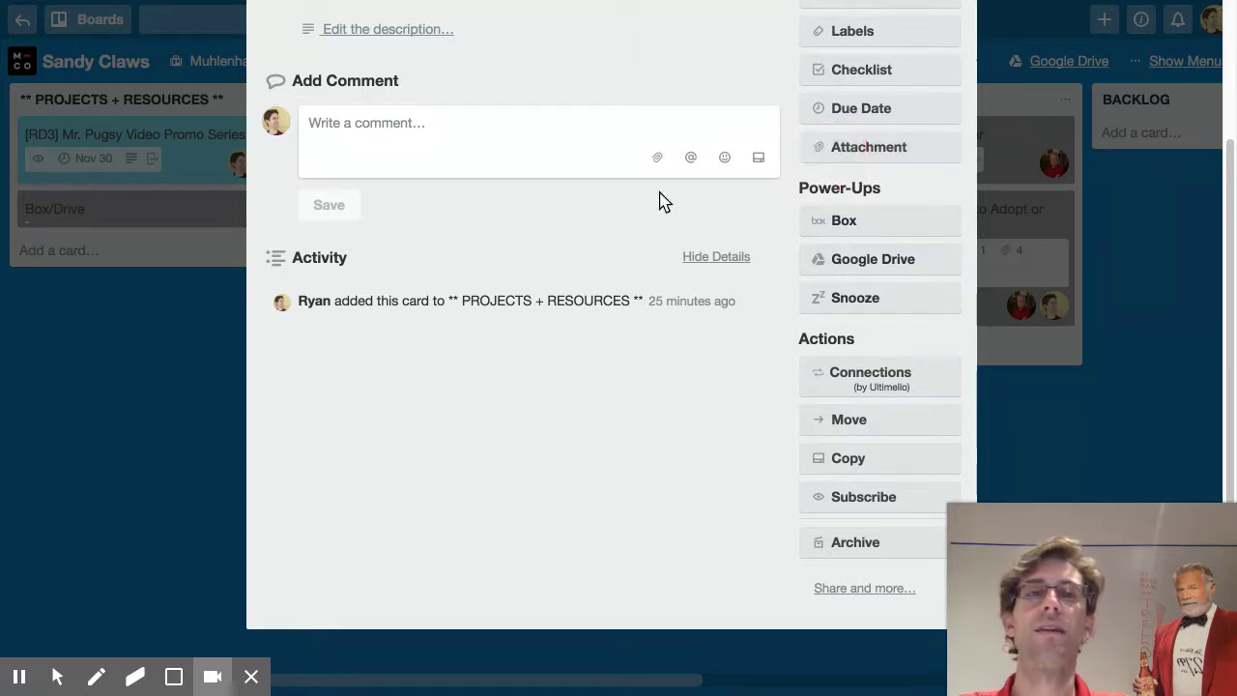
{"action": "left_click", "coordinate": [61, 311]}
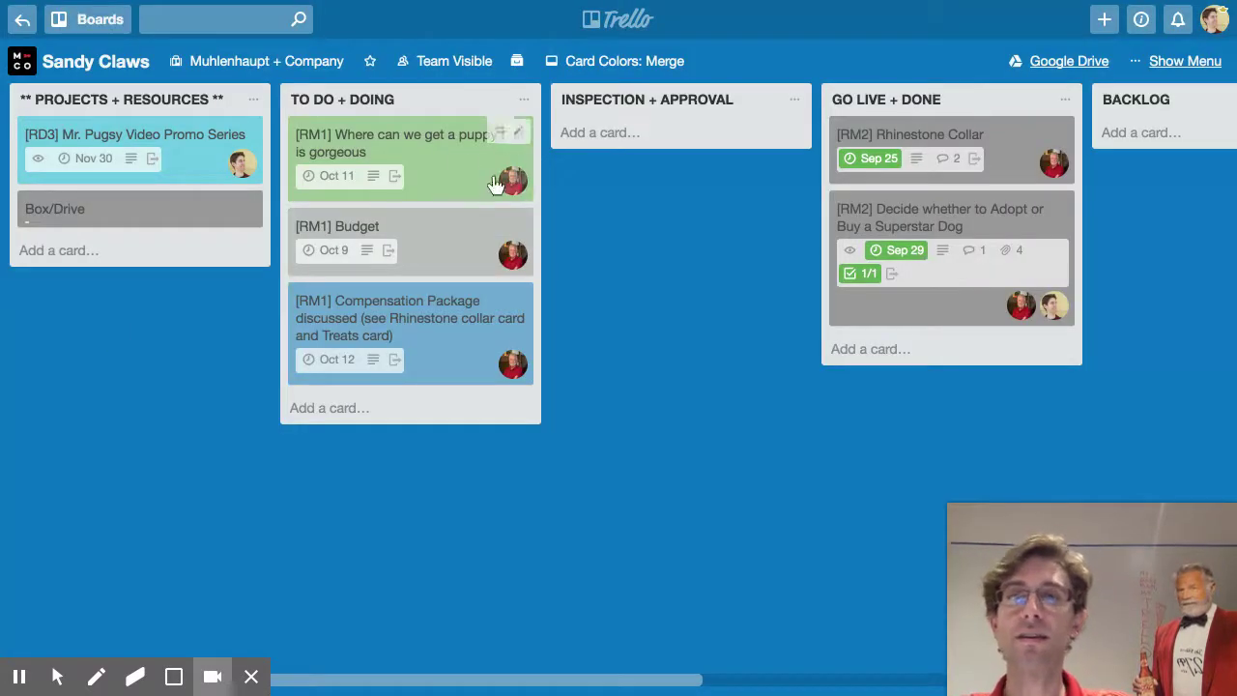
Glance at the puppy card, then open the 'Keep card titles short' card
{"action": "left_click", "coordinate": [466, 164]}
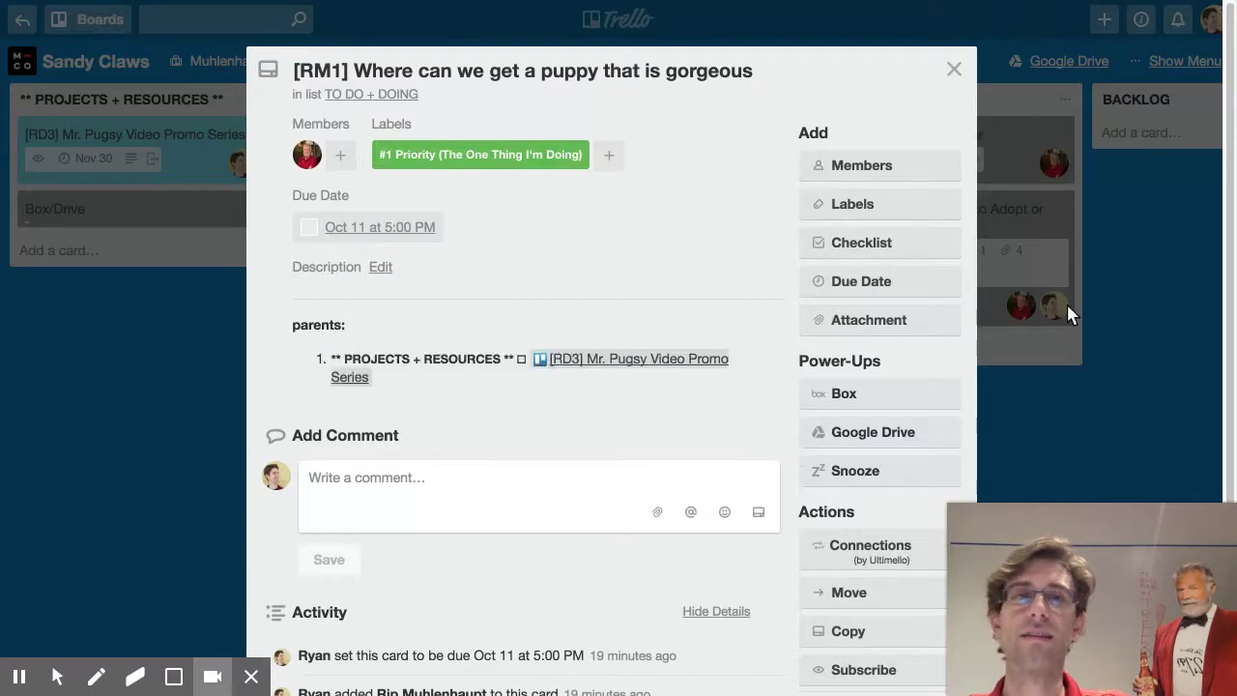
{"action": "left_click", "coordinate": [1067, 304]}
{"action": "scroll", "coordinate": [1110, 276], "scroll_direction": "right", "scroll_amount": 10}
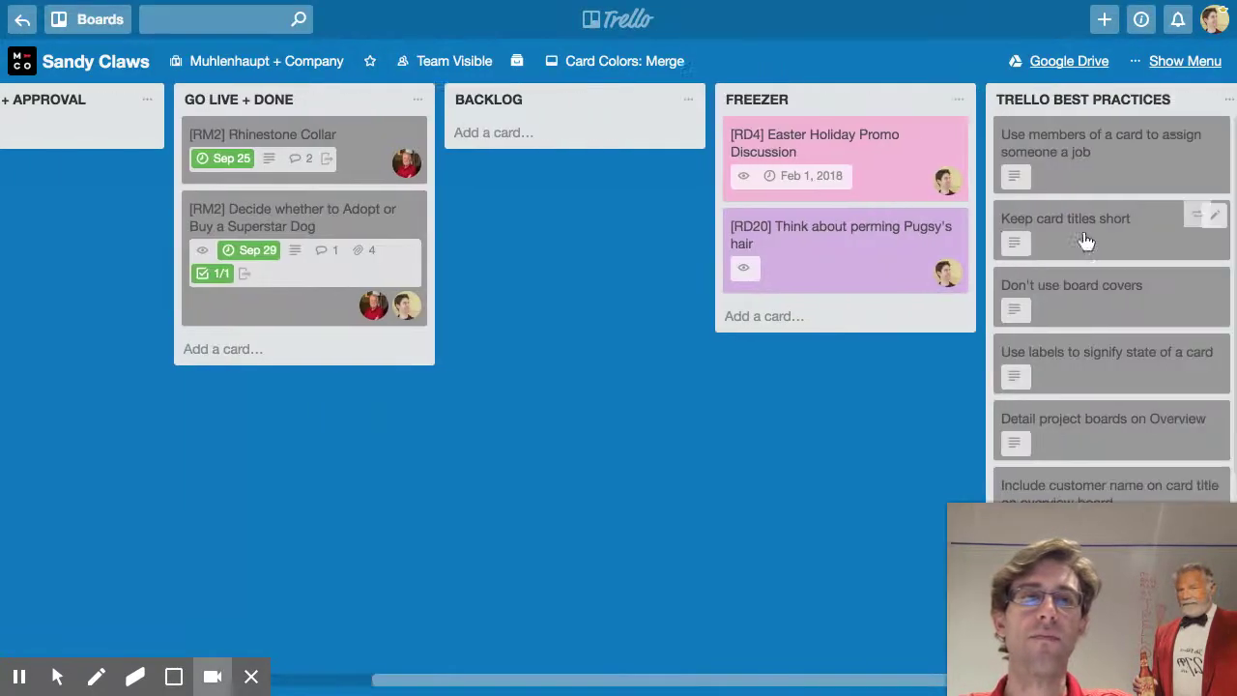
{"action": "left_click", "coordinate": [1068, 227]}
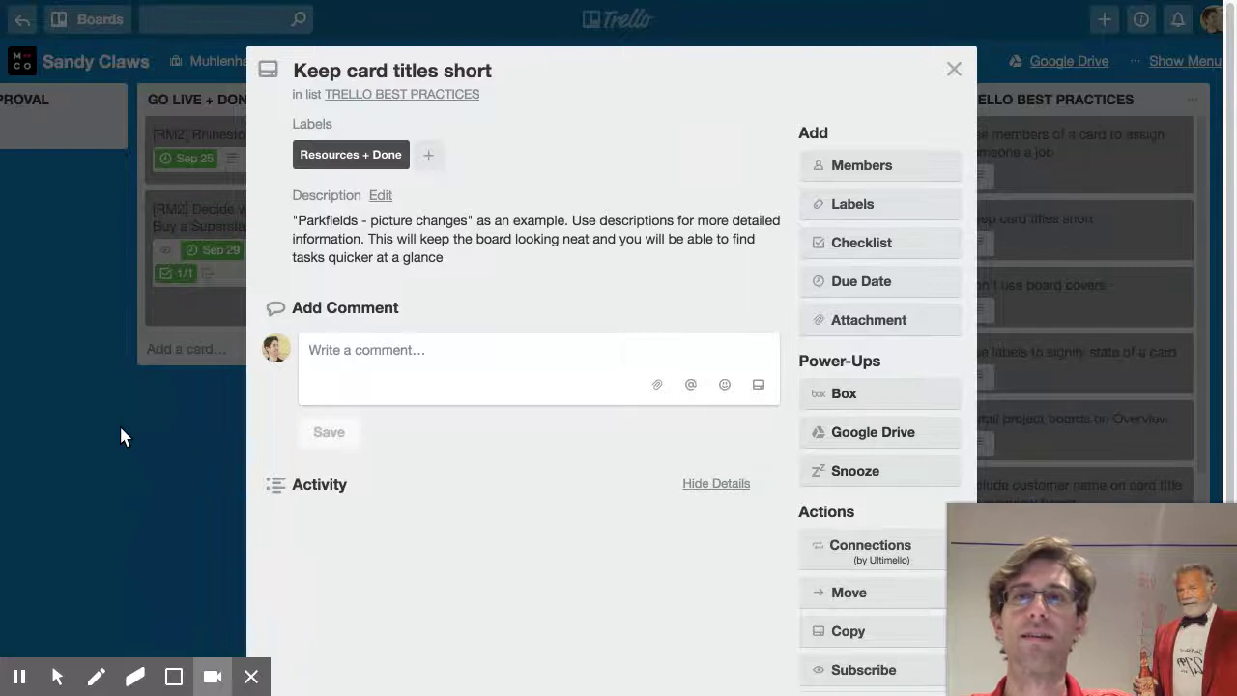
Rename the Box/Drive card to 'Box/Drive + Resources'
{"action": "left_click", "coordinate": [119, 426]}
{"action": "scroll", "coordinate": [154, 368], "scroll_direction": "left", "scroll_amount": 10}
{"action": "left_click", "coordinate": [149, 213]}
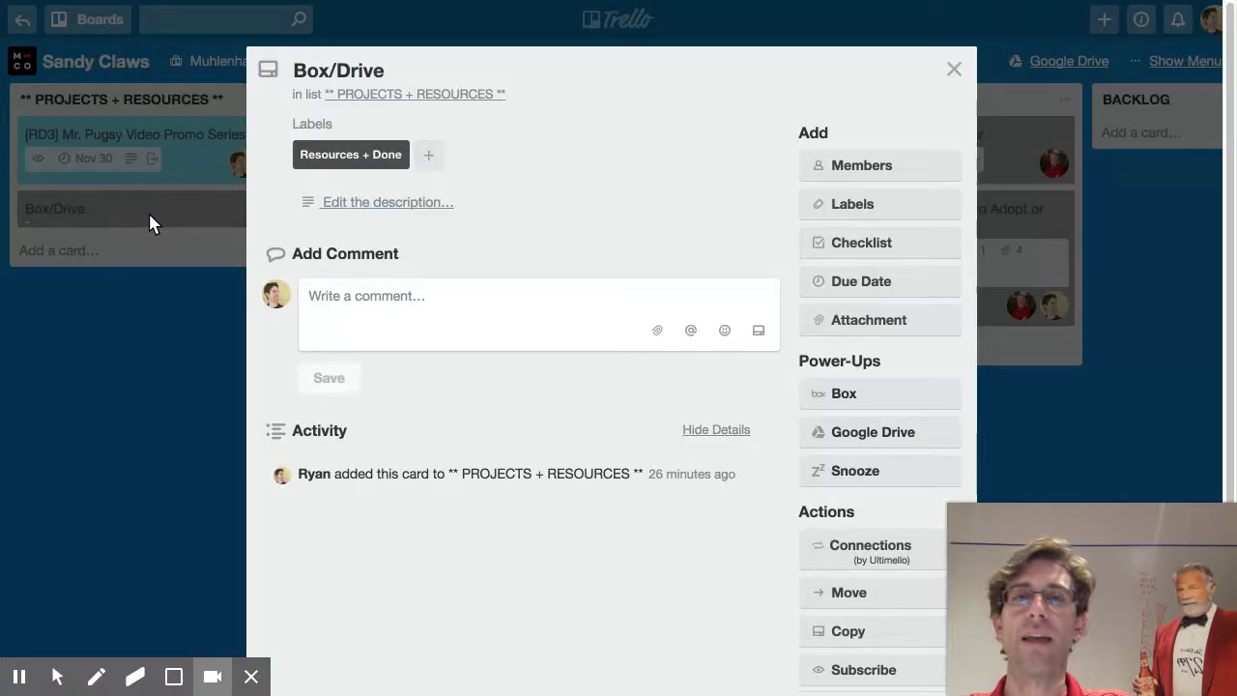
{"action": "double_click", "coordinate": [370, 67]}
{"action": "left_click", "coordinate": [394, 71]}
{"action": "type", "text": "+ Resources"}
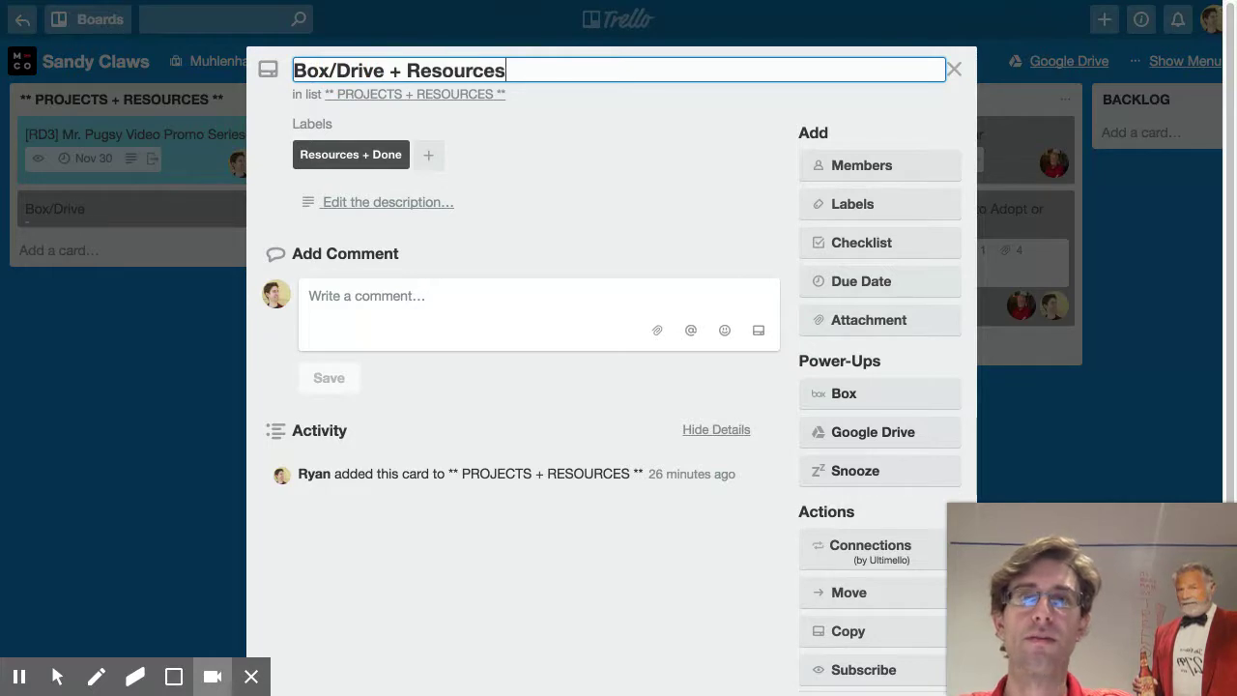
{"action": "key", "text": "Return"}
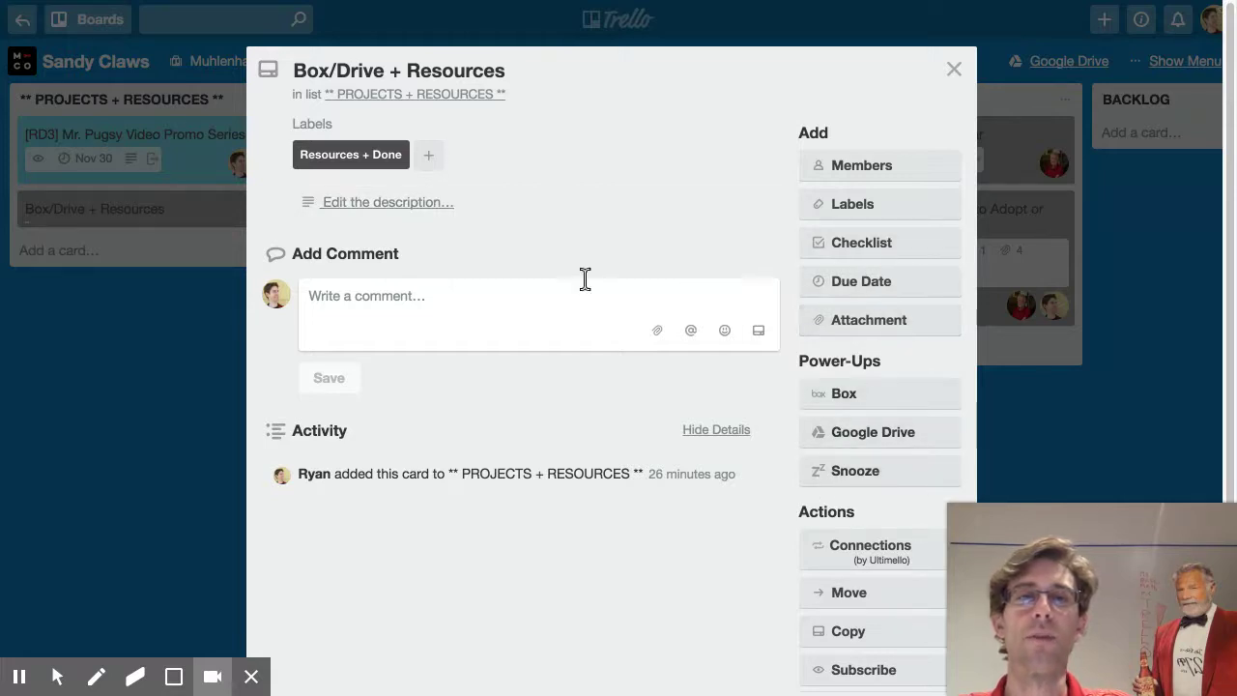
Add a checklist whose item is the pasted 'Keep card titles short' card link
{"action": "left_click", "coordinate": [852, 246]}
{"action": "key", "text": "Return"}
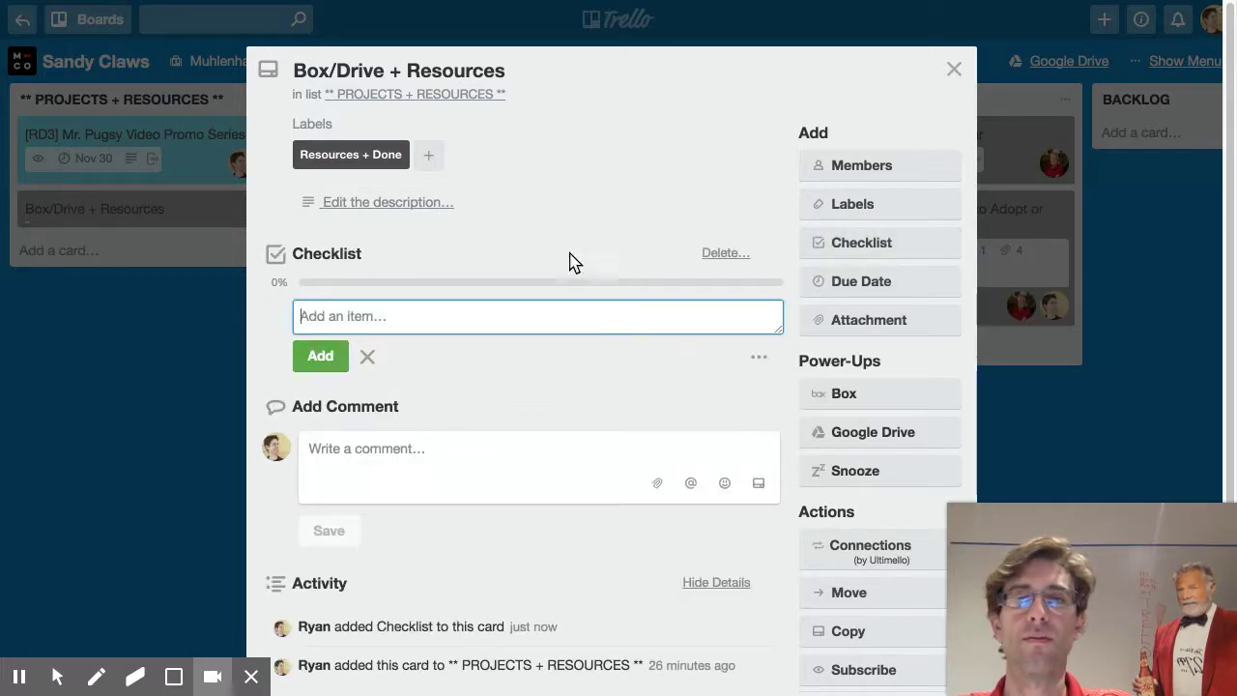
{"action": "left_click", "coordinate": [330, 358]}
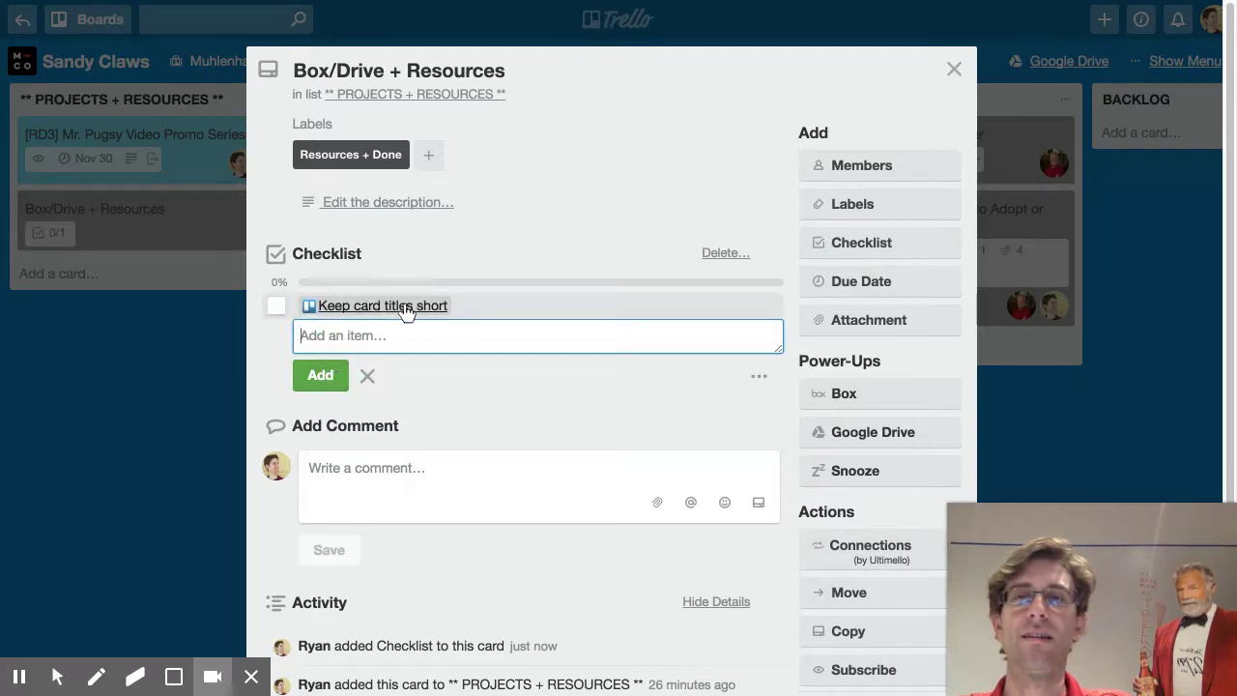
{"action": "left_click", "coordinate": [369, 378]}
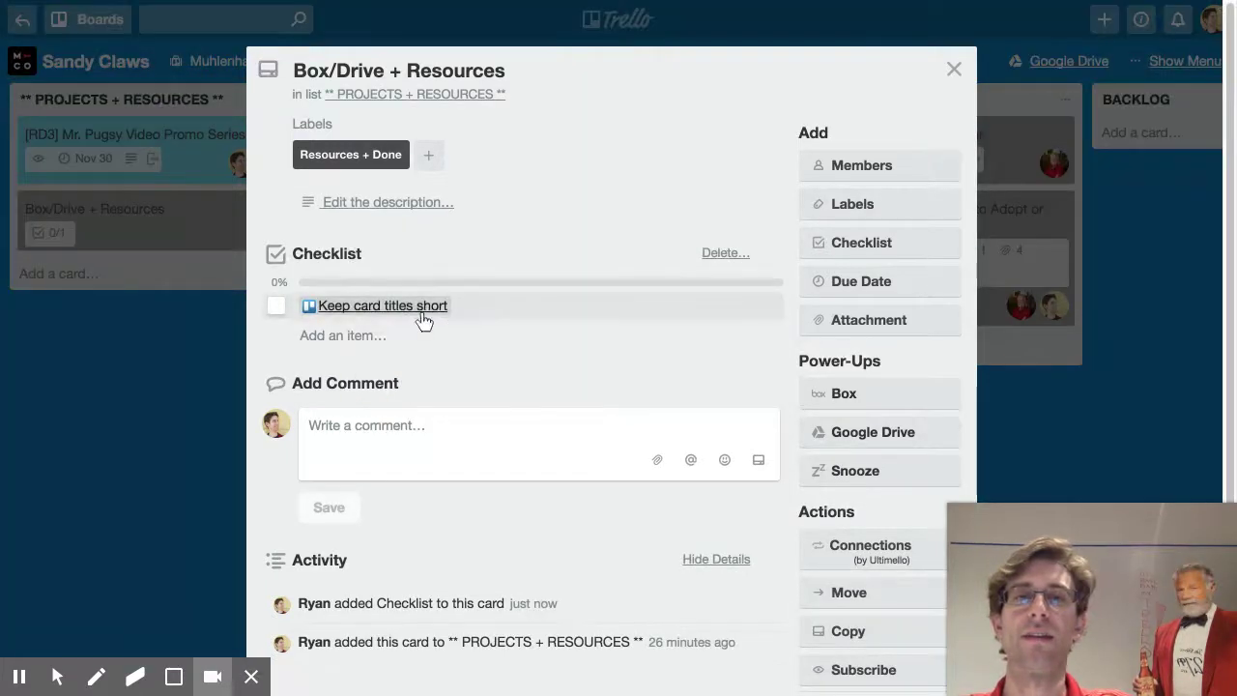
{"action": "left_click", "coordinate": [954, 68]}
Reopen the card to test the checklist link, then return to the board
{"action": "left_click", "coordinate": [129, 225]}
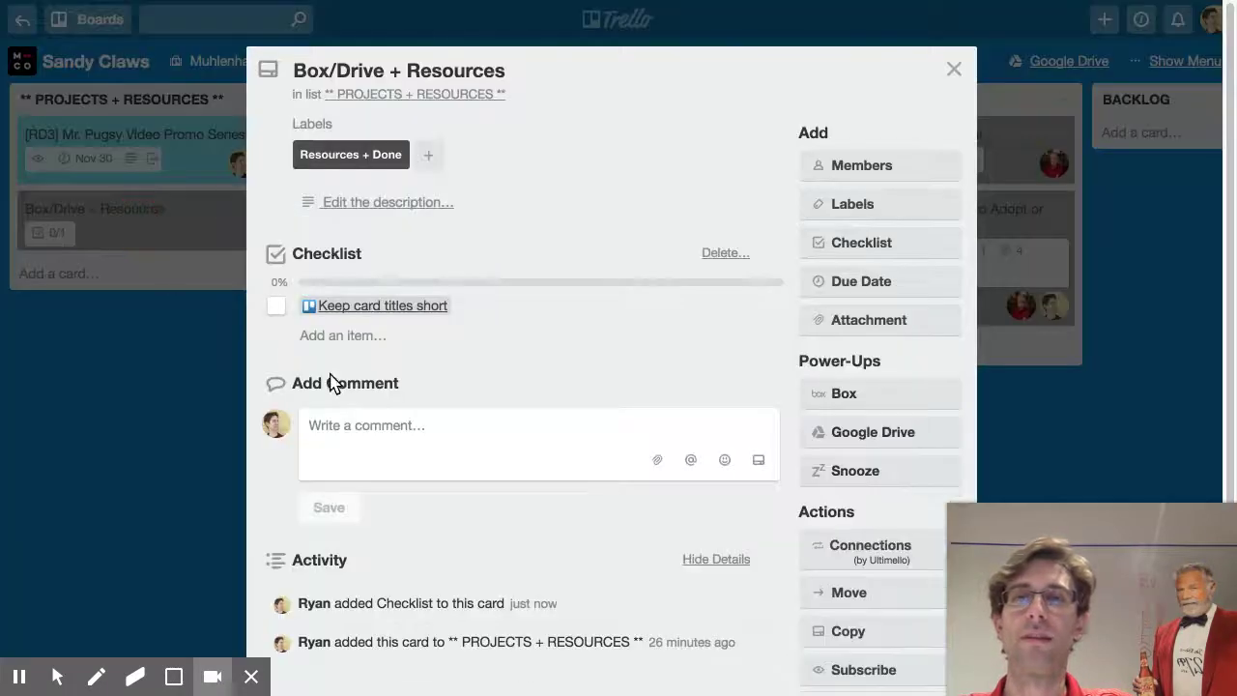
{"action": "left_click", "coordinate": [422, 307]}
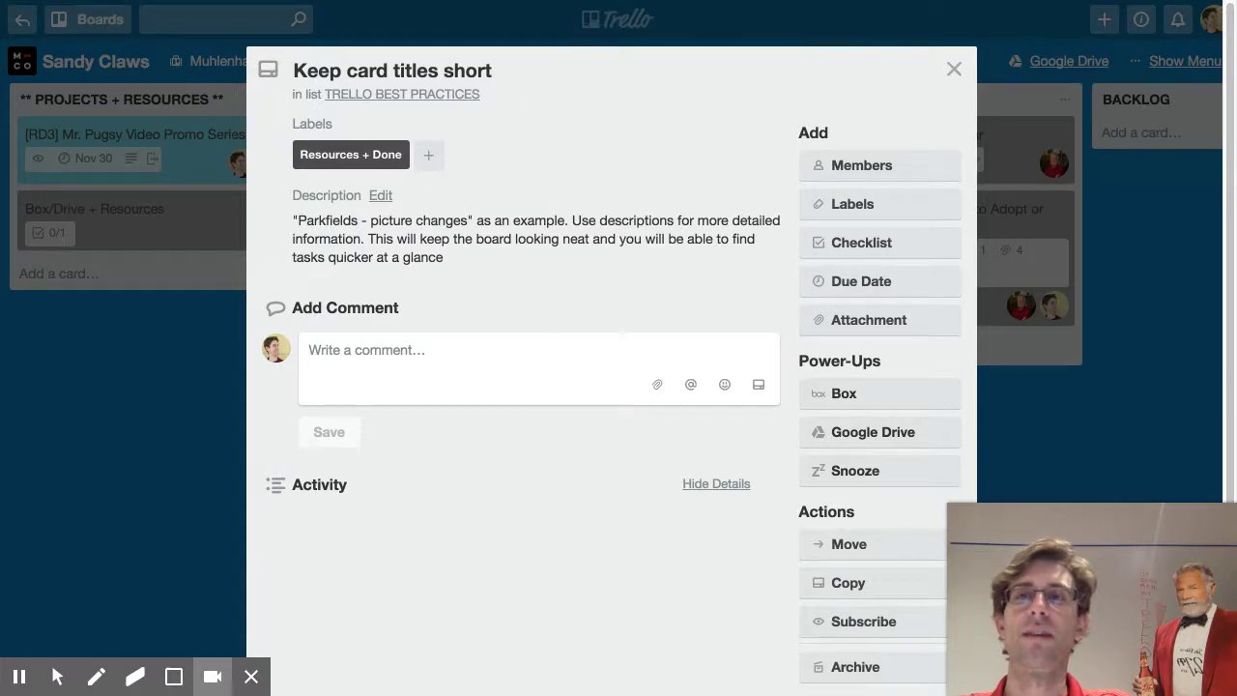
{"action": "key", "text": "alt+Left"}
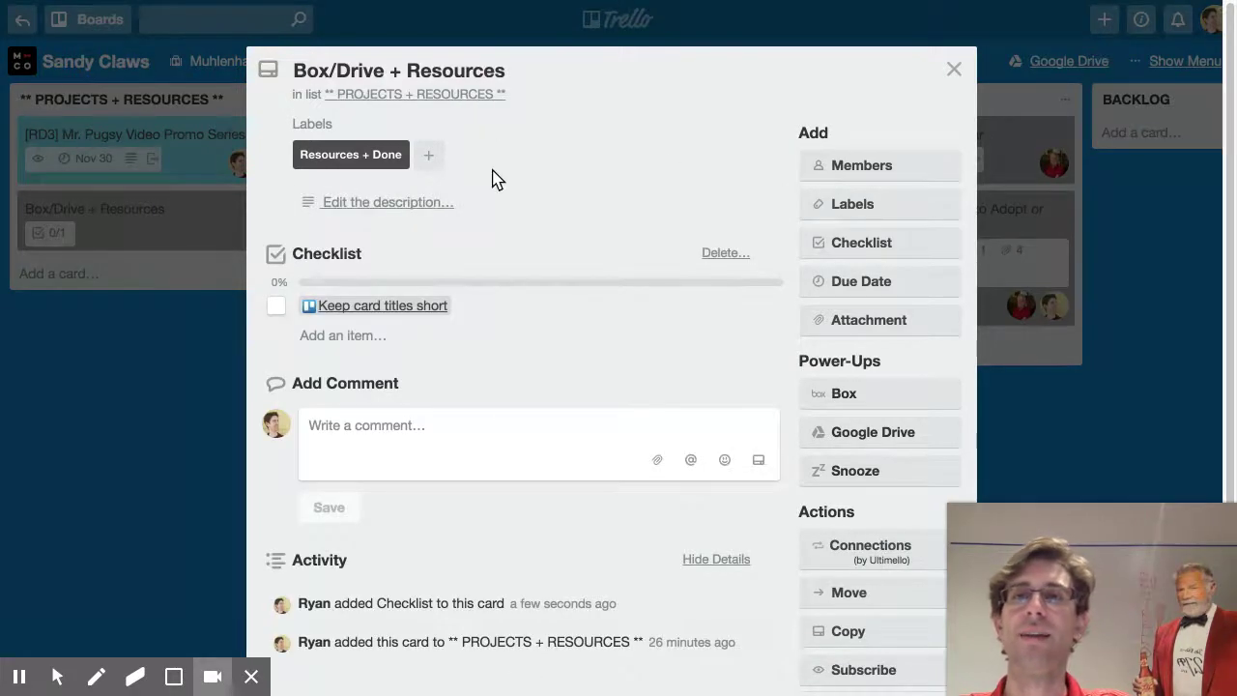
{"action": "left_click", "coordinate": [222, 362]}
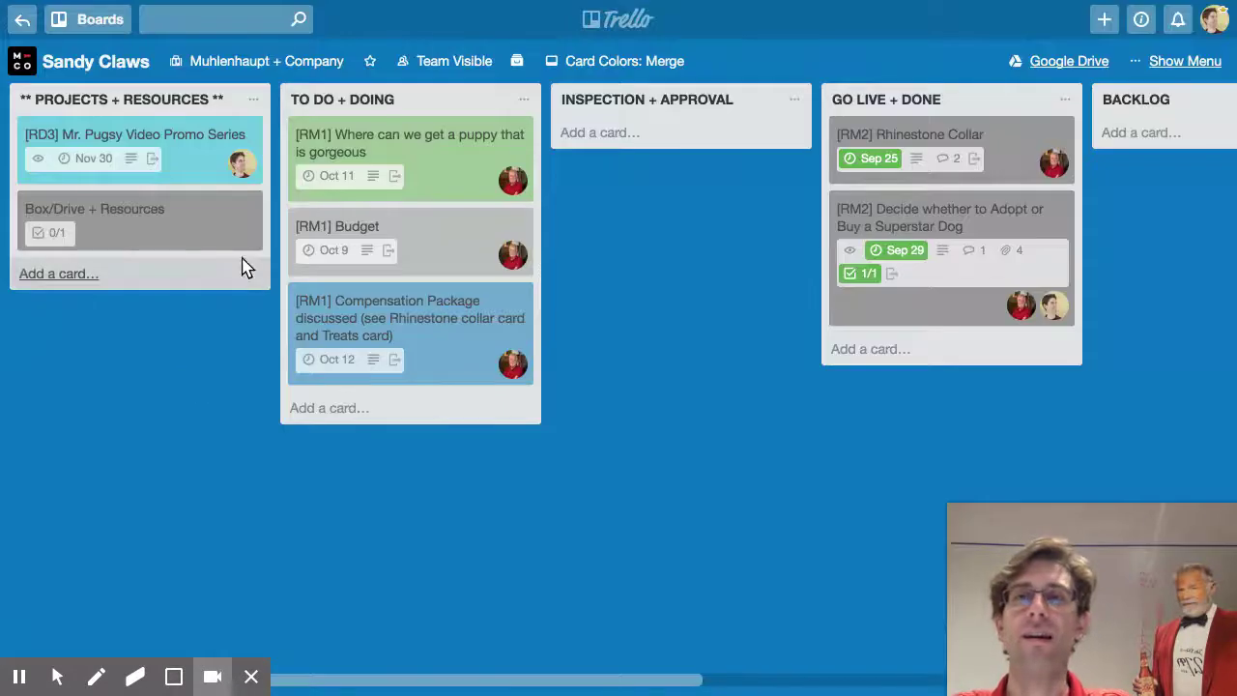
{"action": "left_click_drag", "start_coordinate": [174, 165], "coordinate": [217, 145]}
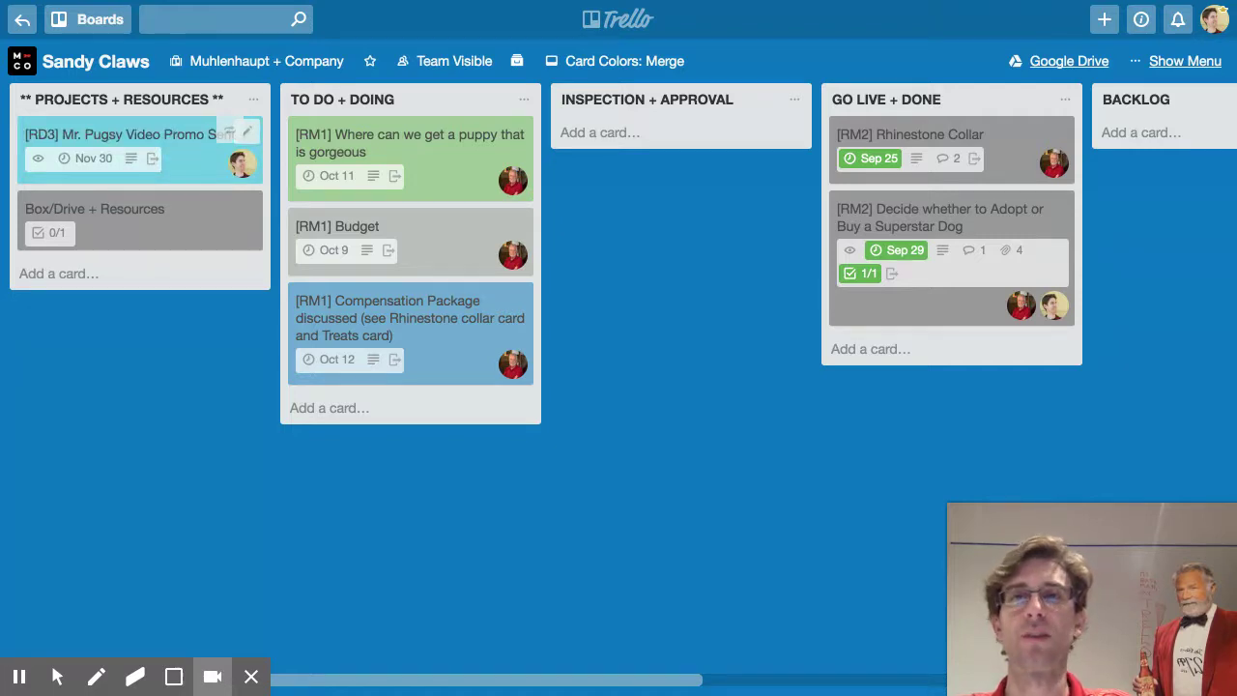
{"action": "key", "text": "Return"}
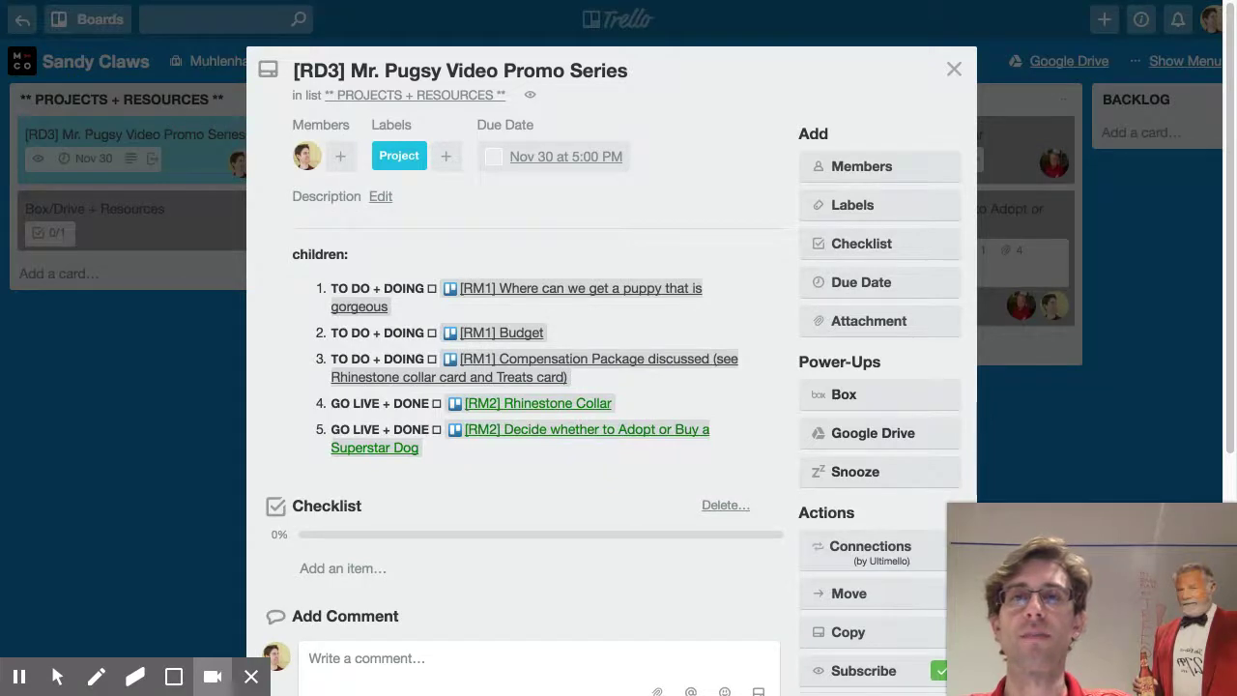
{"action": "key", "text": "alt+Left"}
{"action": "key", "text": "alt+Left"}
{"action": "key", "text": "alt+Left"}
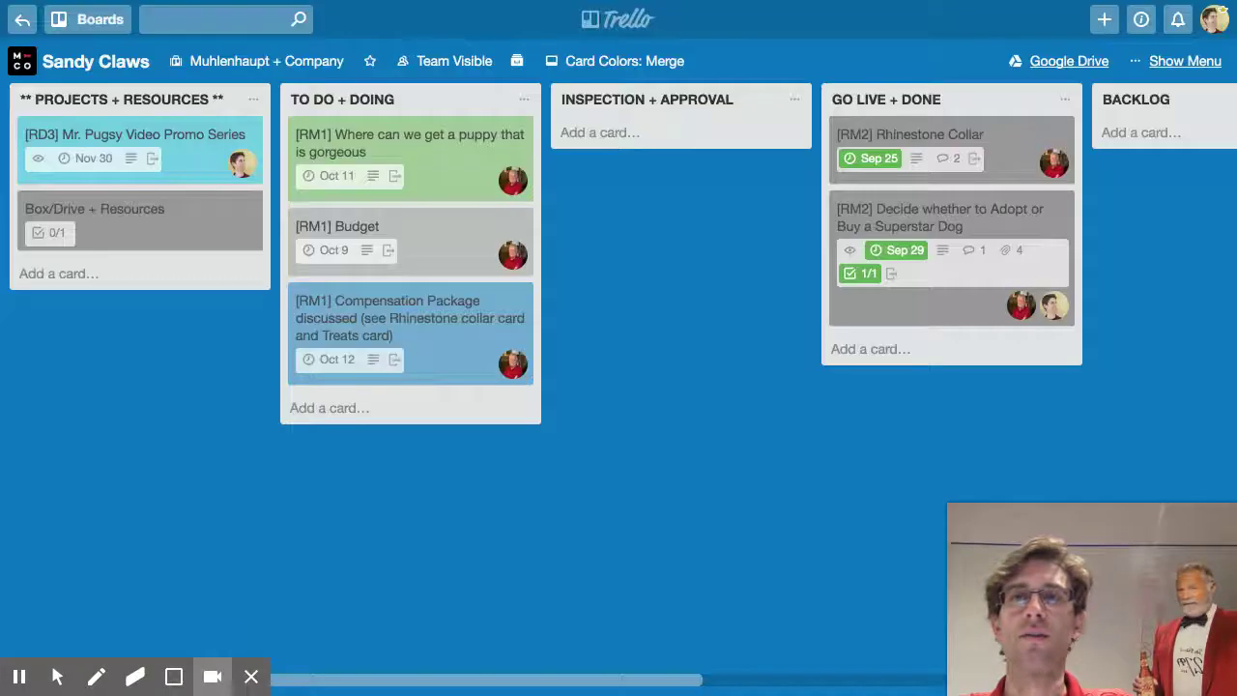
{"action": "left_click", "coordinate": [135, 135]}
{"action": "key", "text": "Escape"}
{"action": "left_click", "coordinate": [135, 210]}
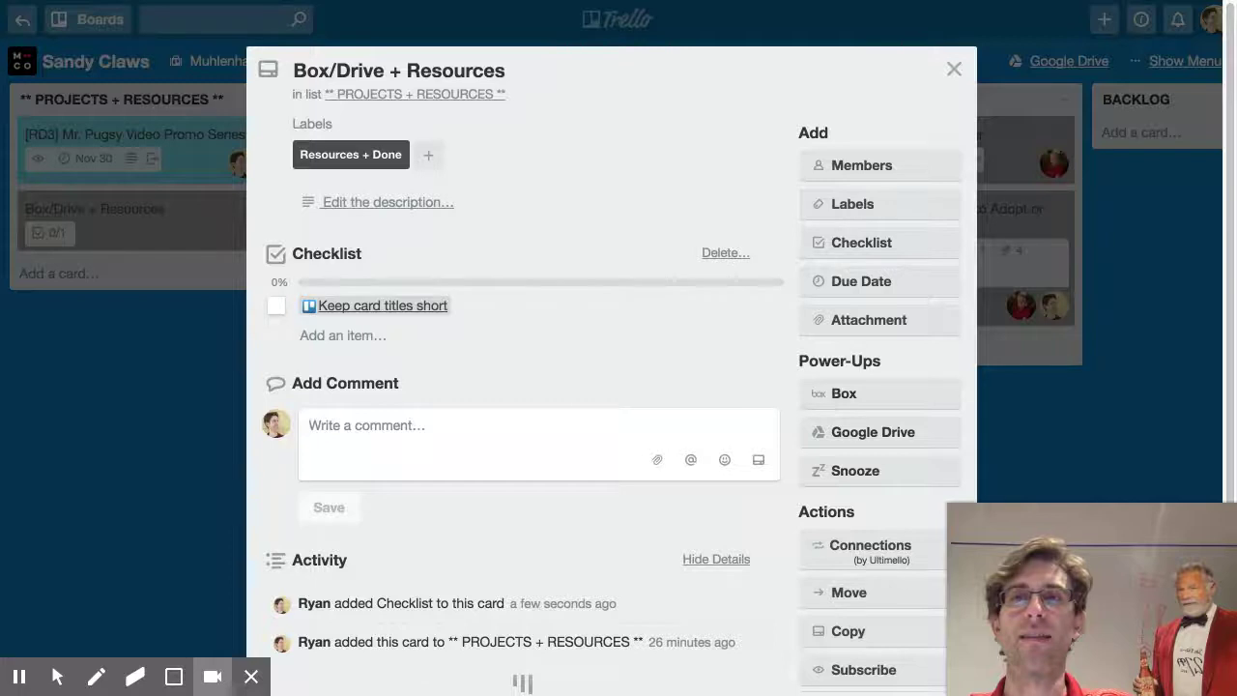
{"action": "key", "text": "Escape"}
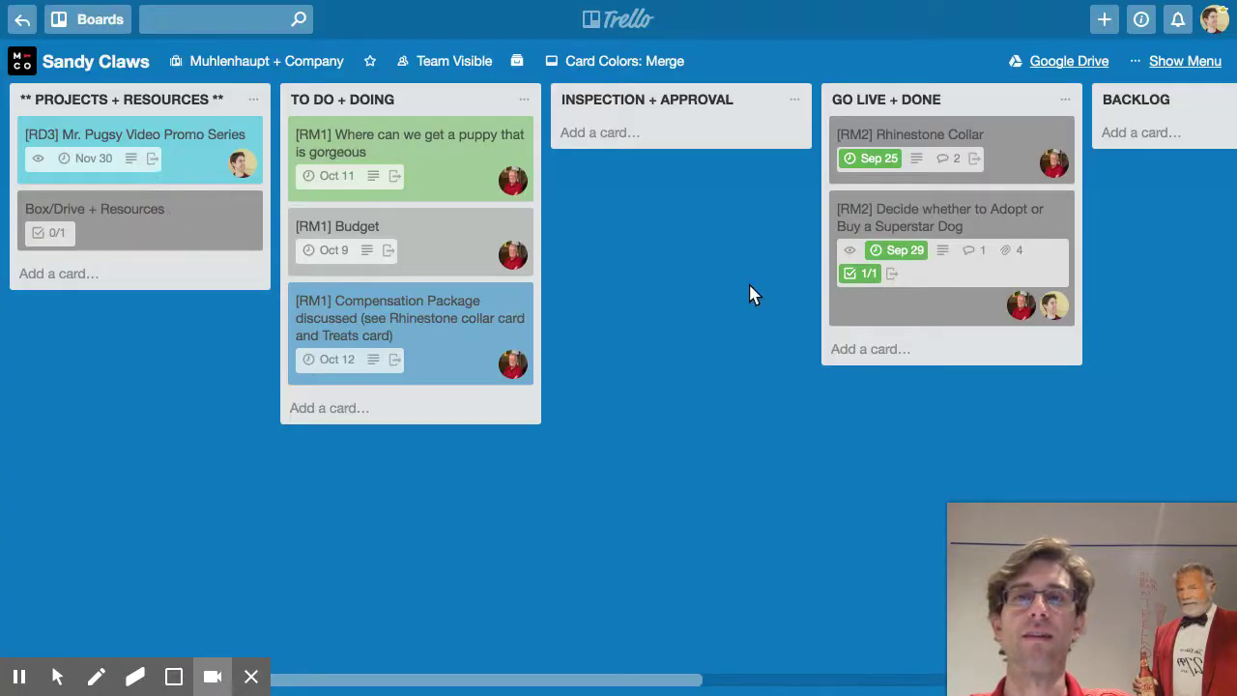